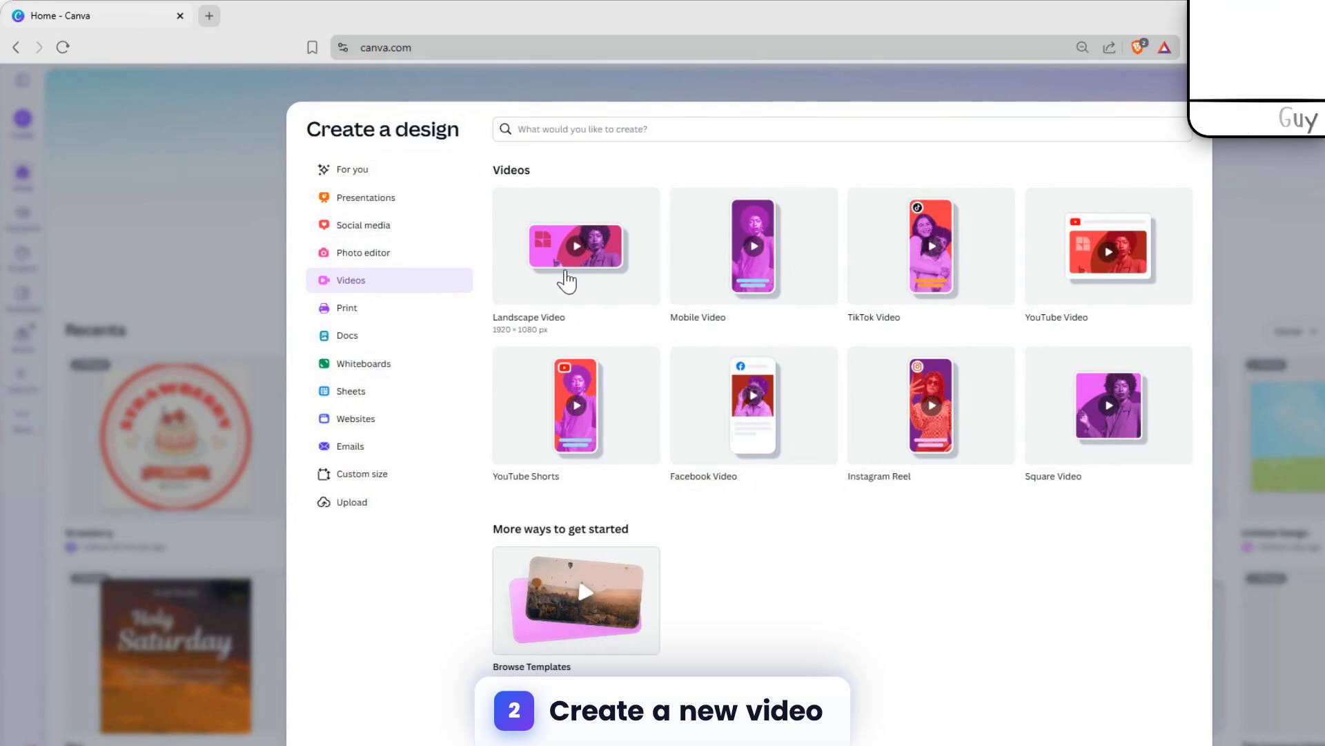
Step: Create a new Landscape Video design and search the elements library for "drawing"
click(572, 269)
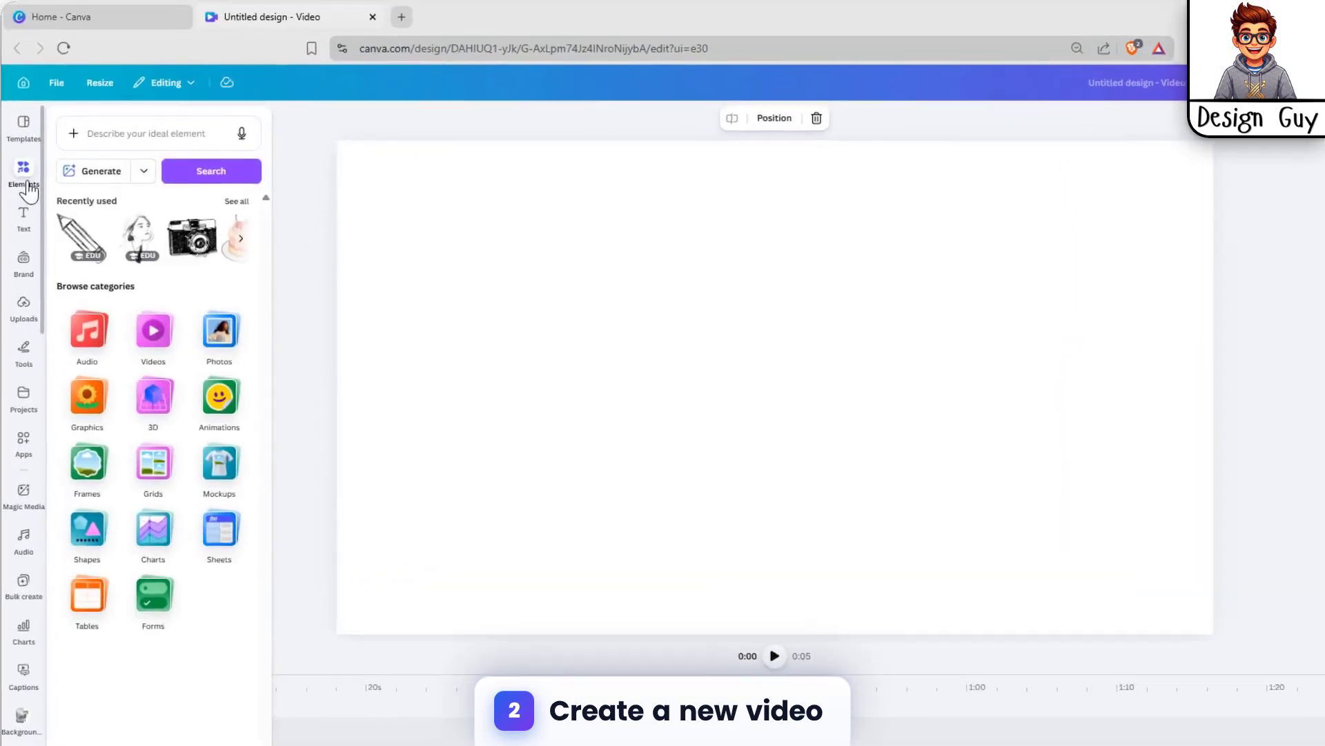
click(26, 185)
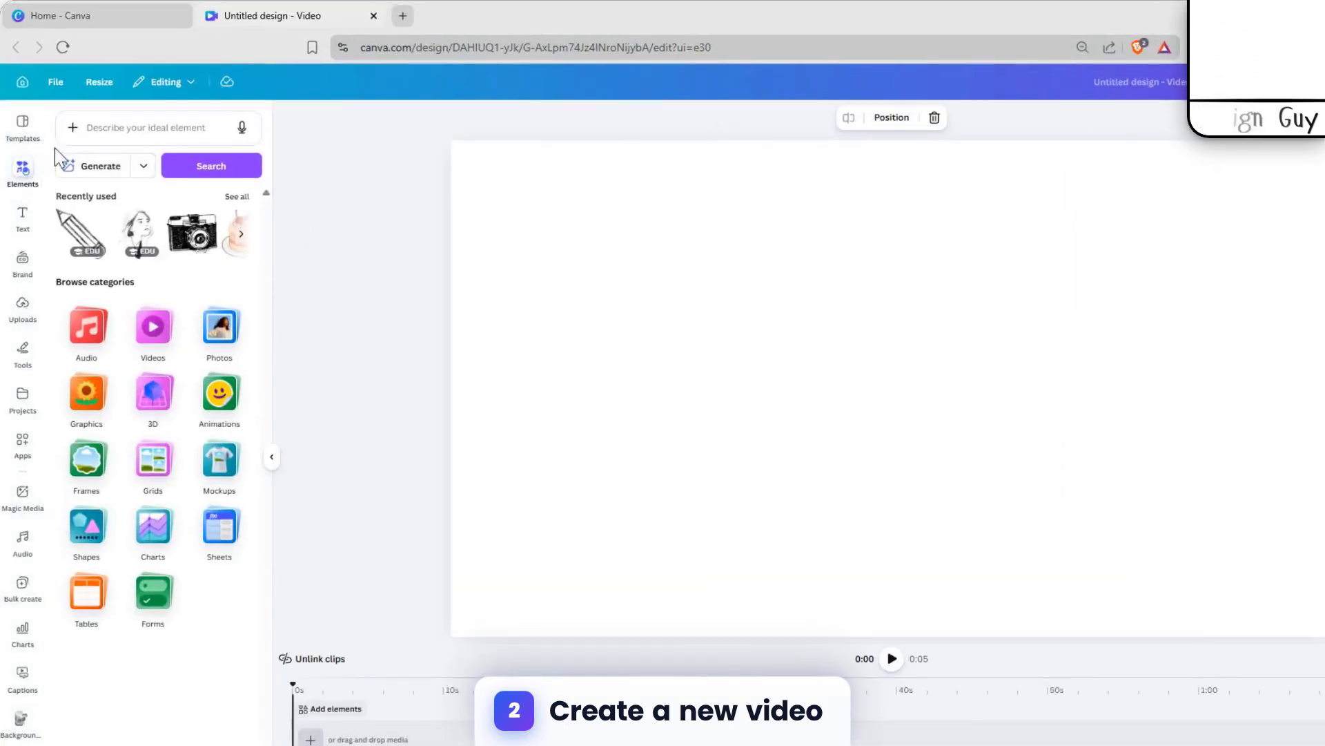
click(137, 138)
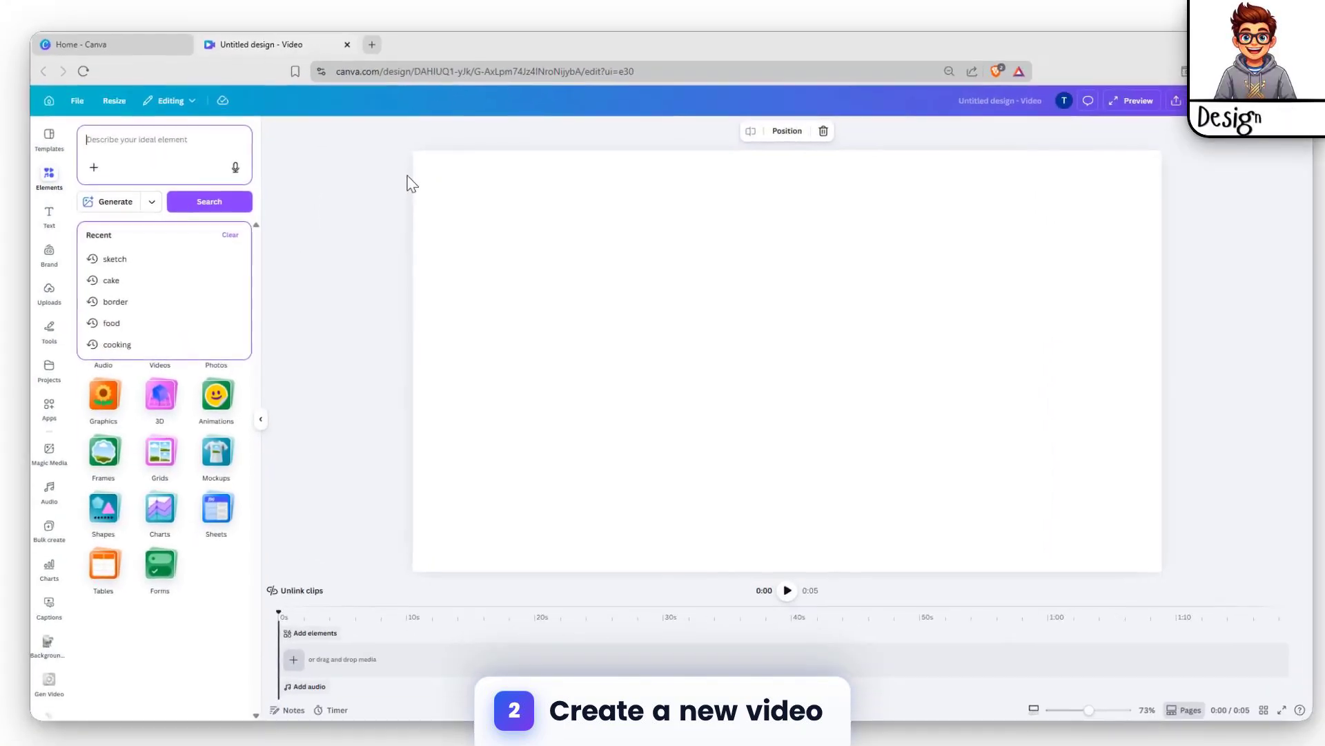
text(drawi)
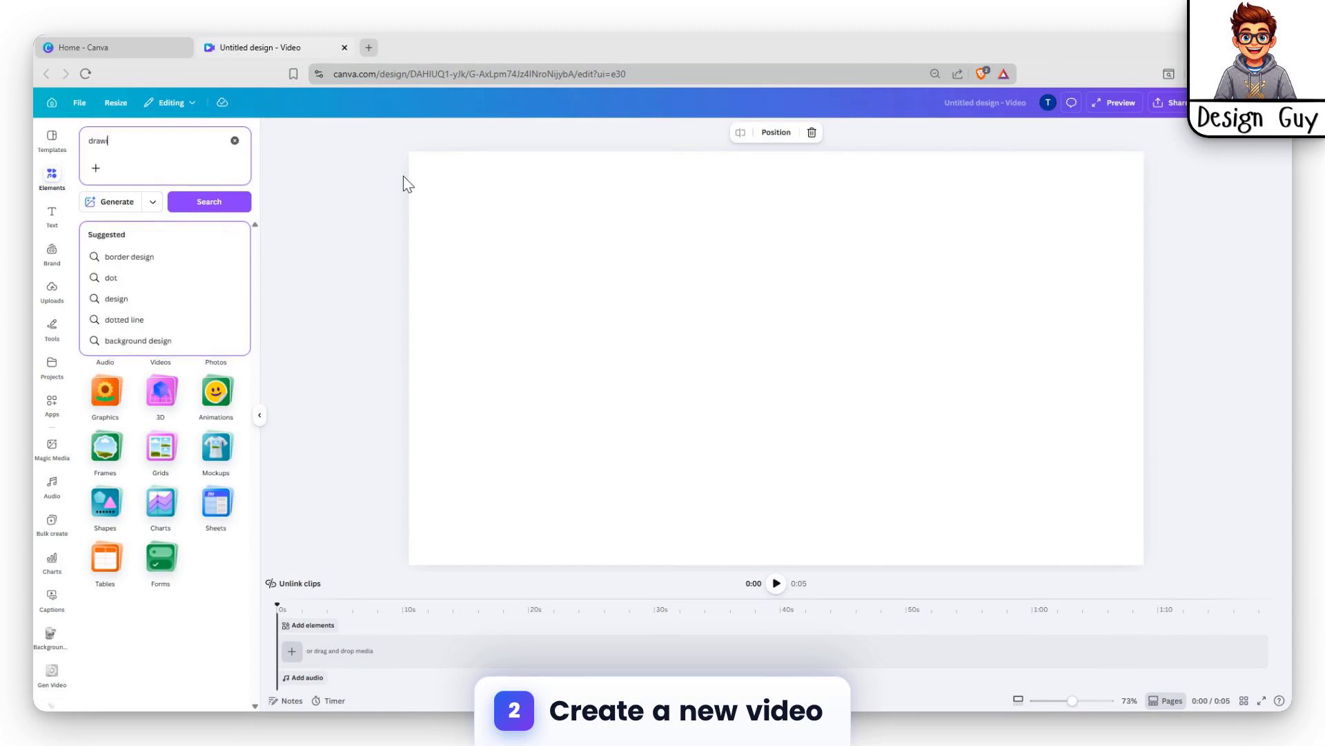
text(ng)
key(Return)
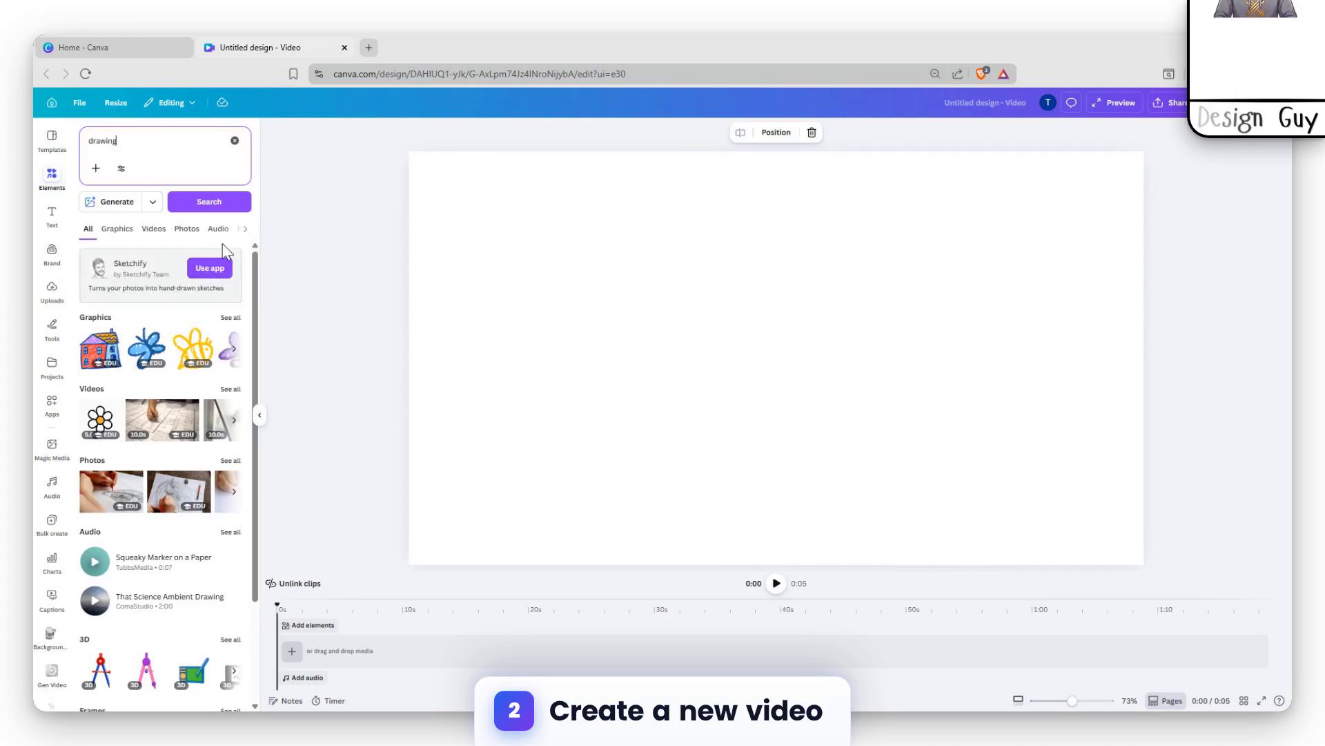
scroll(173, 366, down, 2)
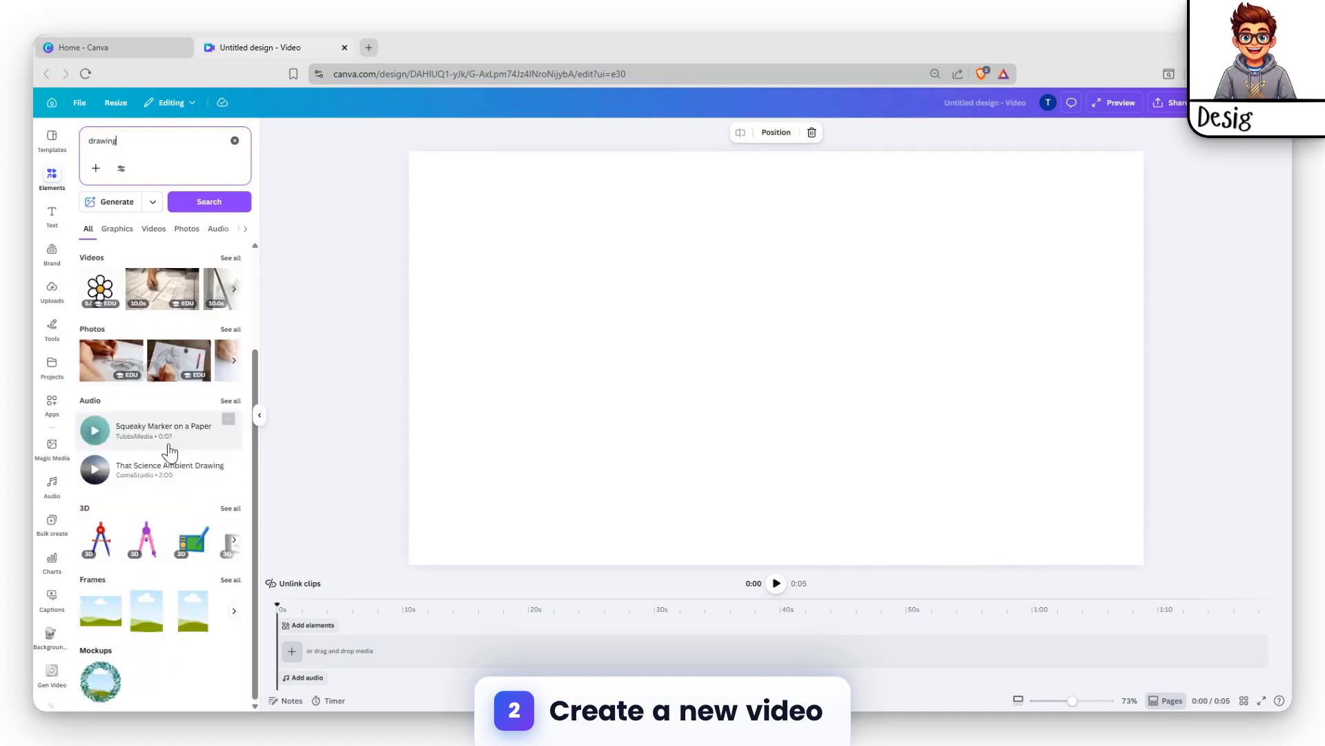
scroll(194, 463, up, 2)
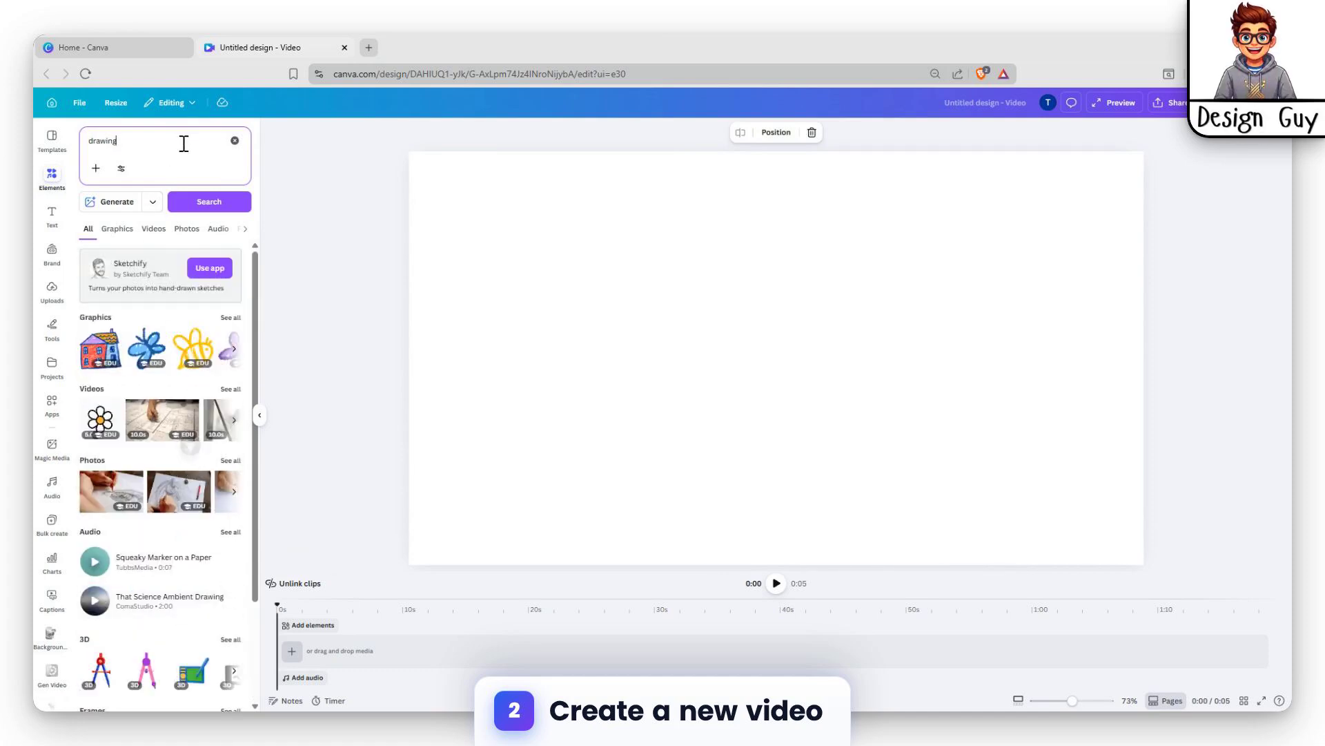
Step: Change the element search to "draw" and show all matching graphics
key(BackSpace)
key(BackSpace)
key(BackSpace)
key(Return)
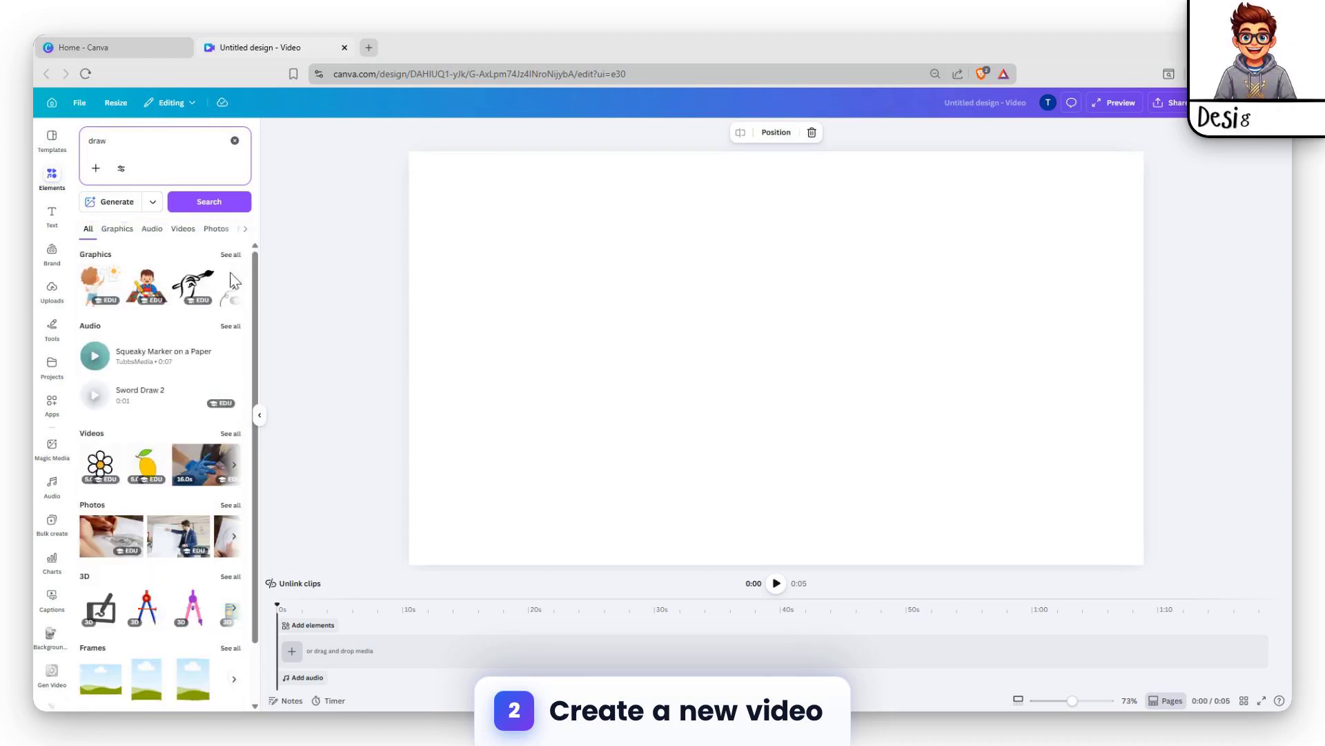
click(232, 254)
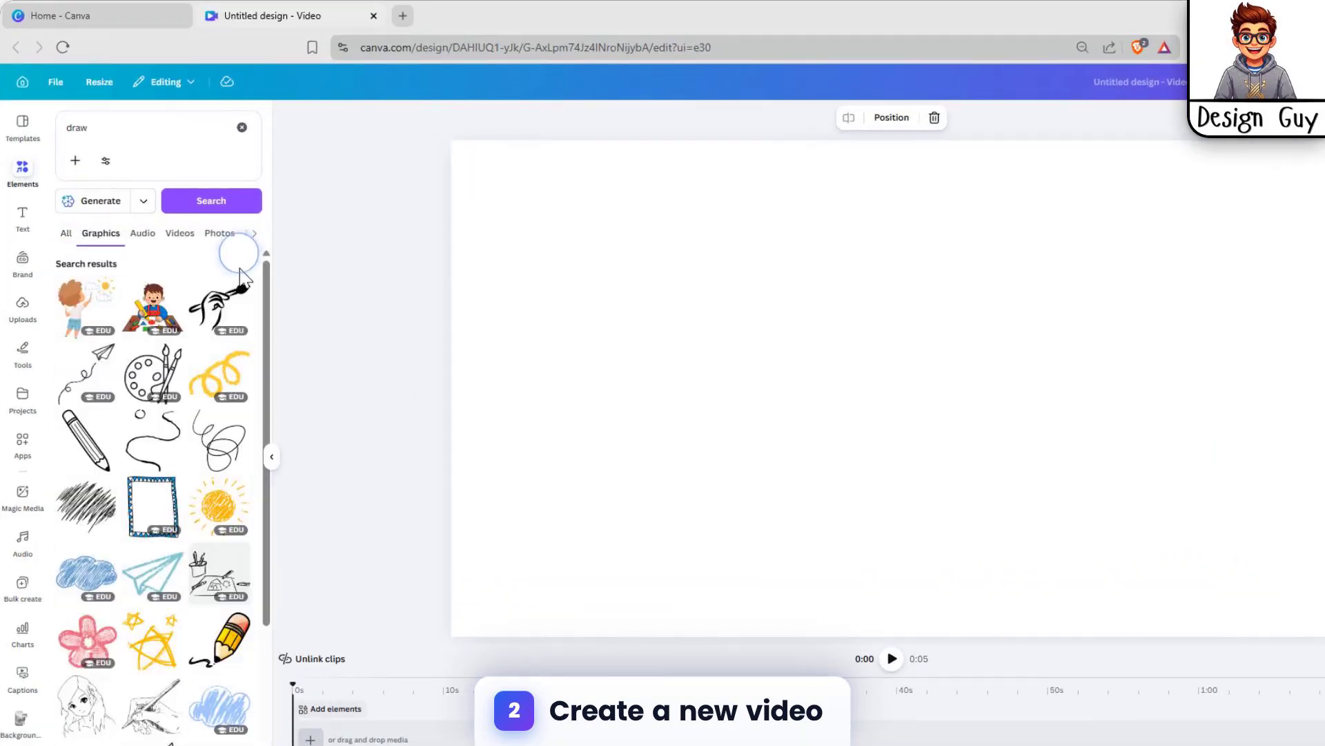
Step: Add the sketch of a hand holding a pencil to the page and shift it left of centre
scroll(221, 332, down, 4)
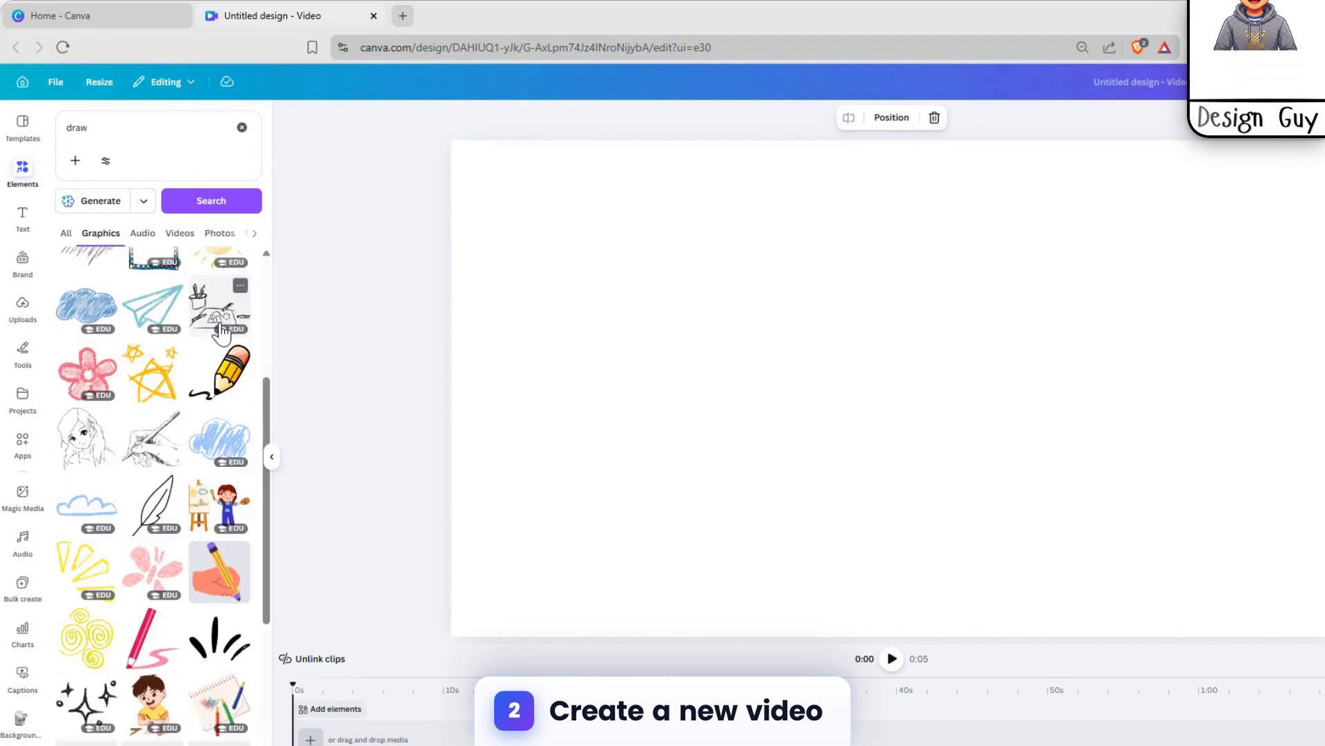
scroll(220, 338, down, 2)
scroll(177, 409, up, 2)
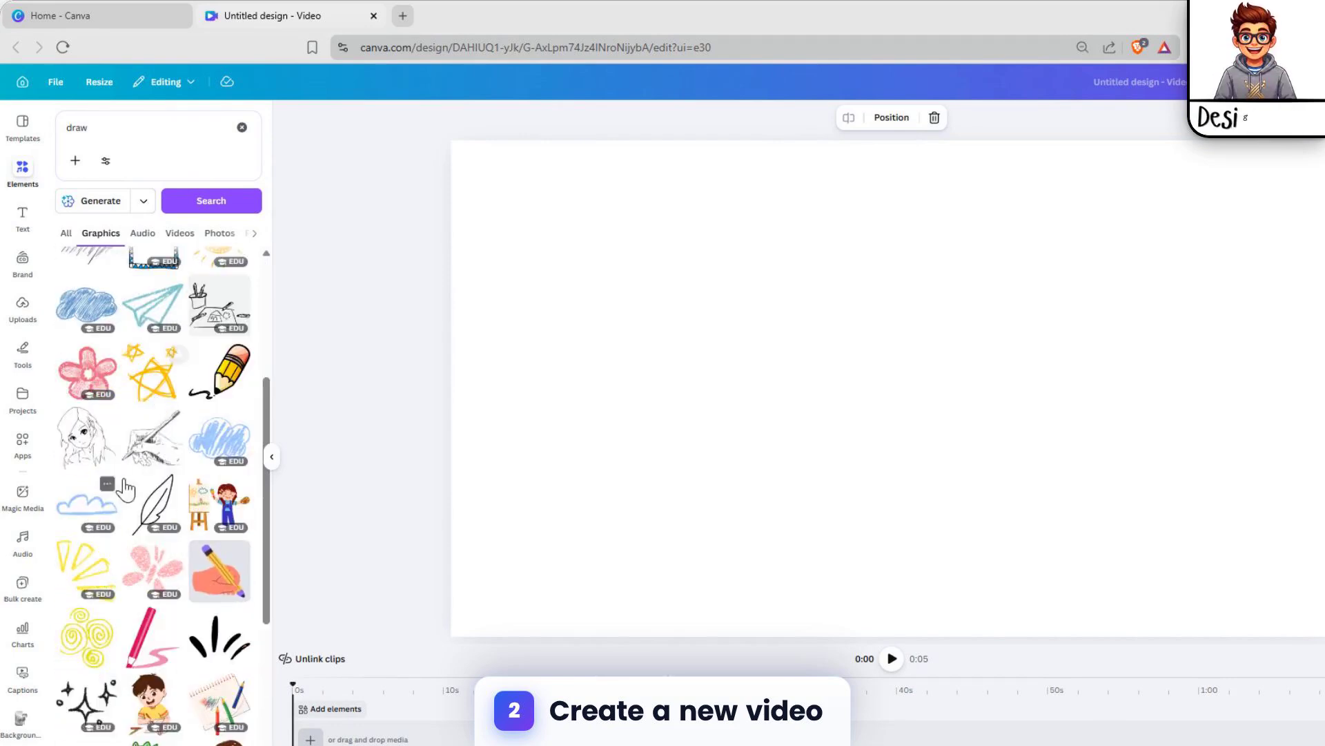
click(152, 461)
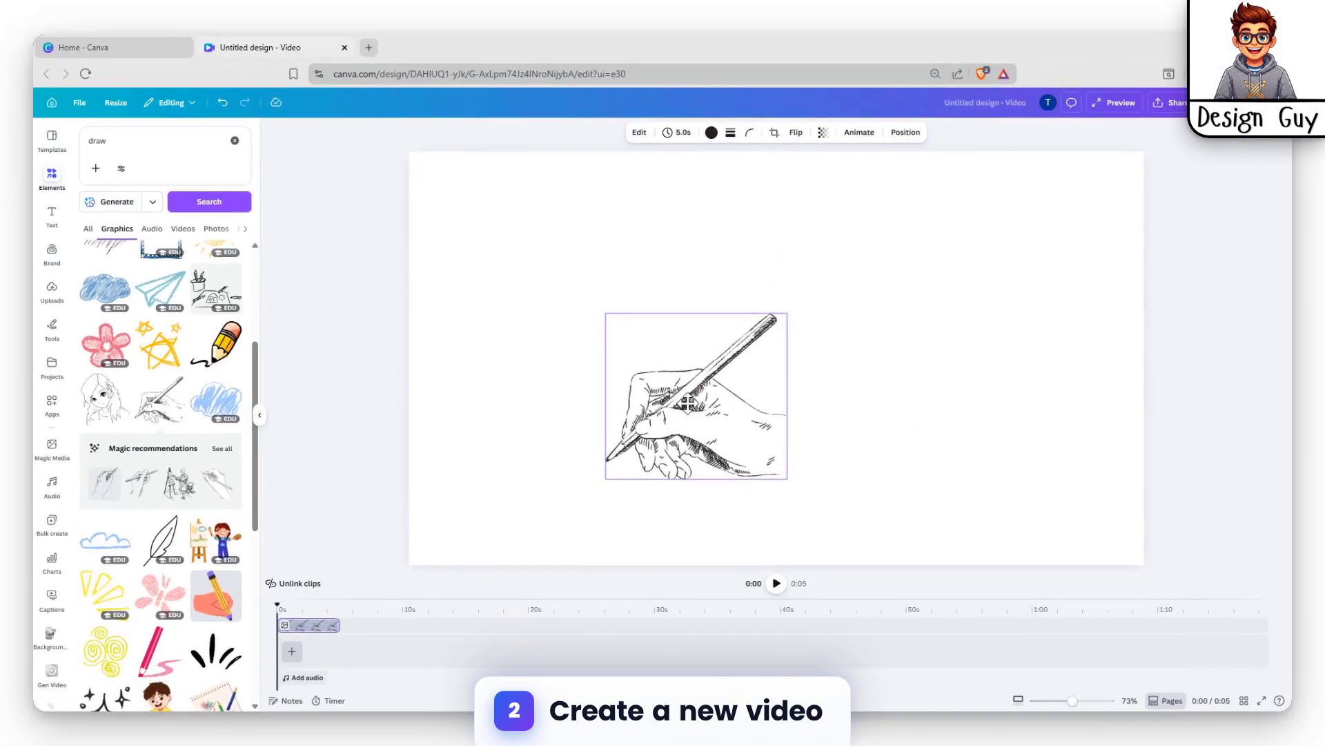
drag(738, 404, 630, 403)
Step: Add the long-haired girl line drawing, make it slightly smaller and place it on the page's left half
click(108, 389)
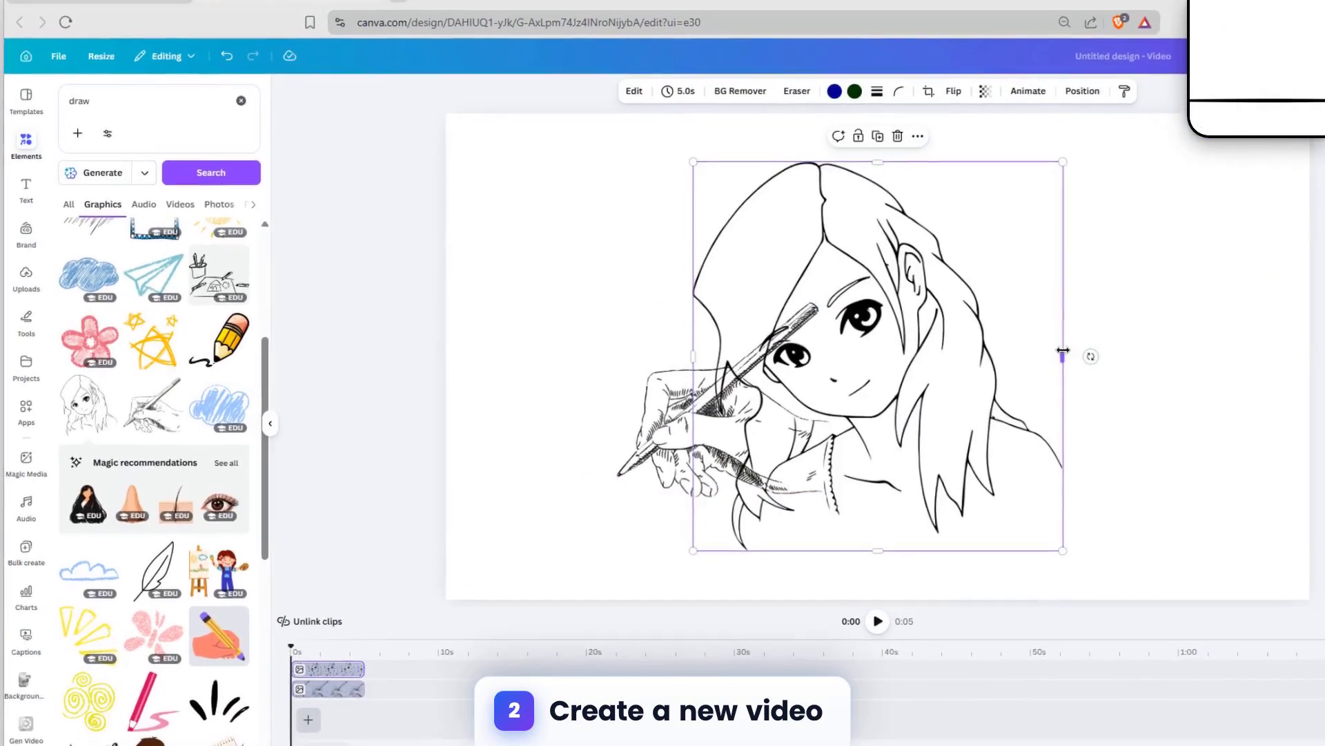
mouse_move(806, 348)
mouse_down()
mouse_move(923, 325)
mouse_move(1019, 331)
mouse_up()
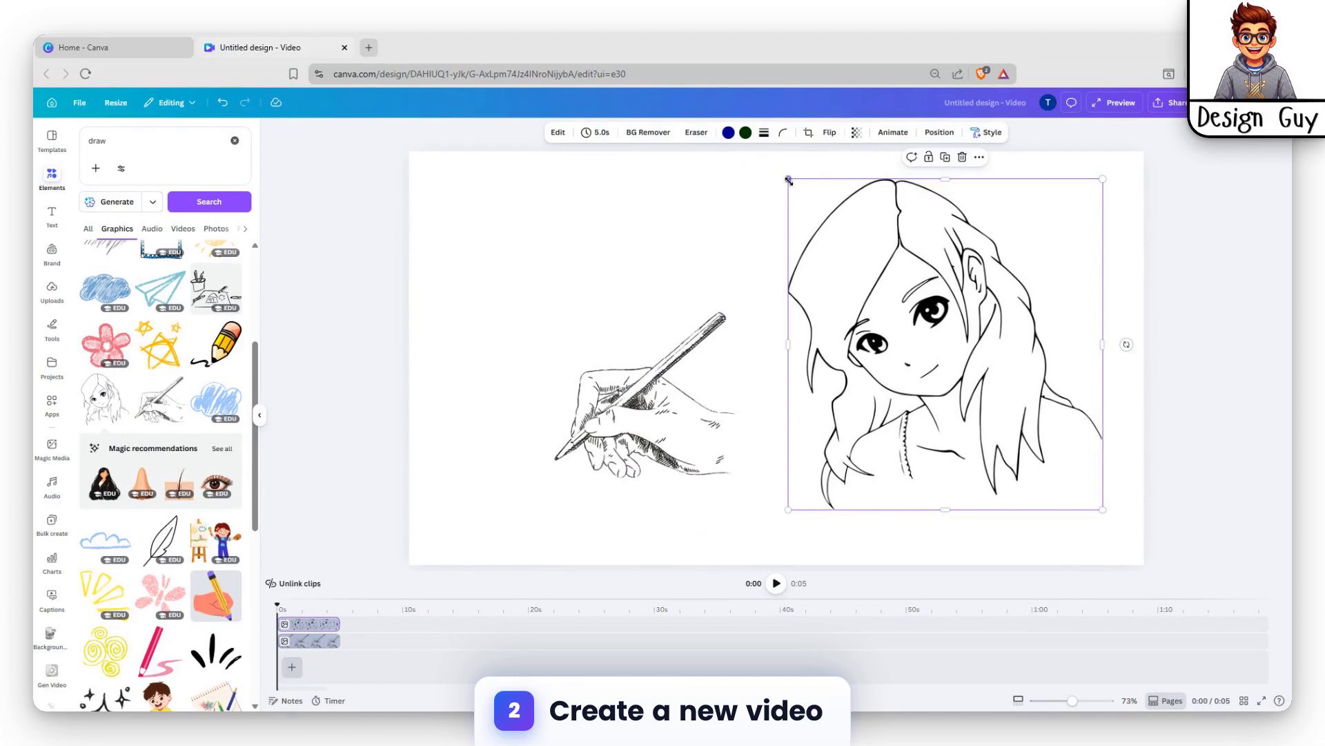
drag(789, 180, 849, 237)
drag(1021, 387, 623, 379)
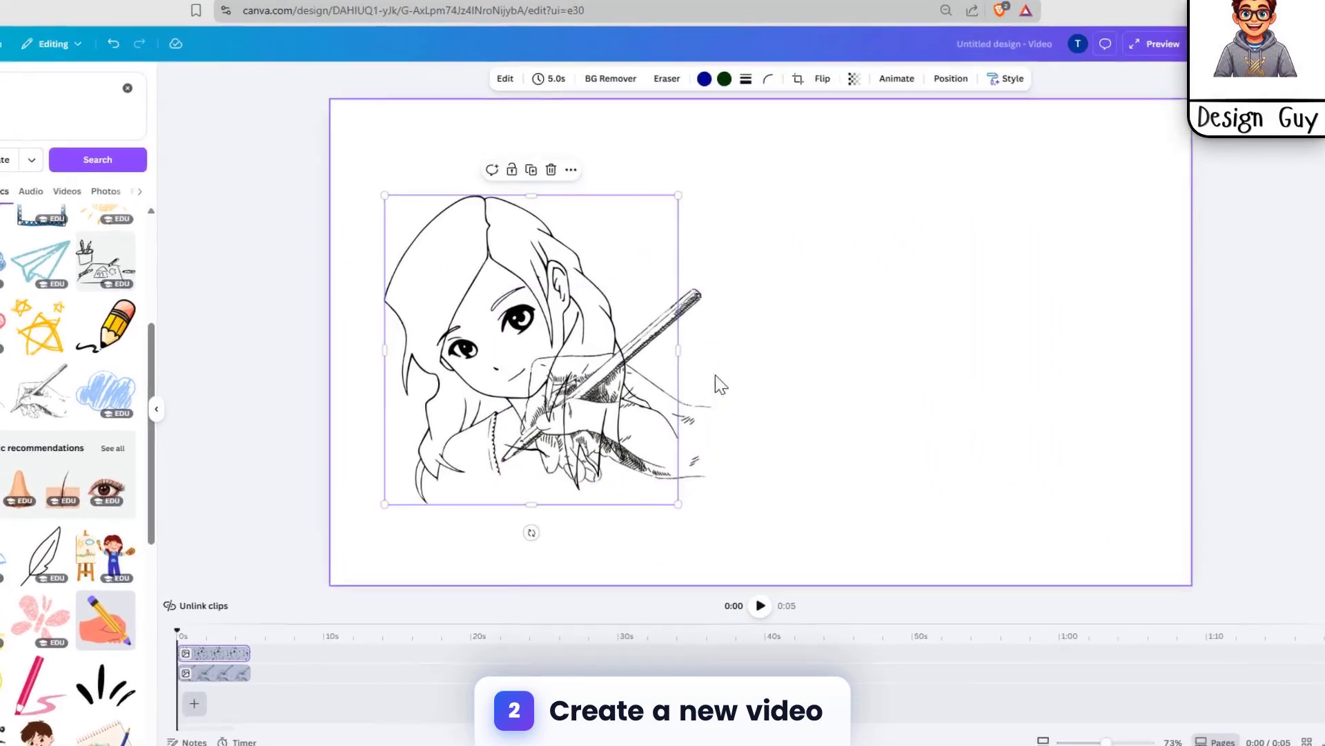
Step: Move the hand sketch to the page's upper right and shift the girl drawing lower and nearer the centre
click(718, 379)
click(704, 408)
drag(654, 436, 1004, 377)
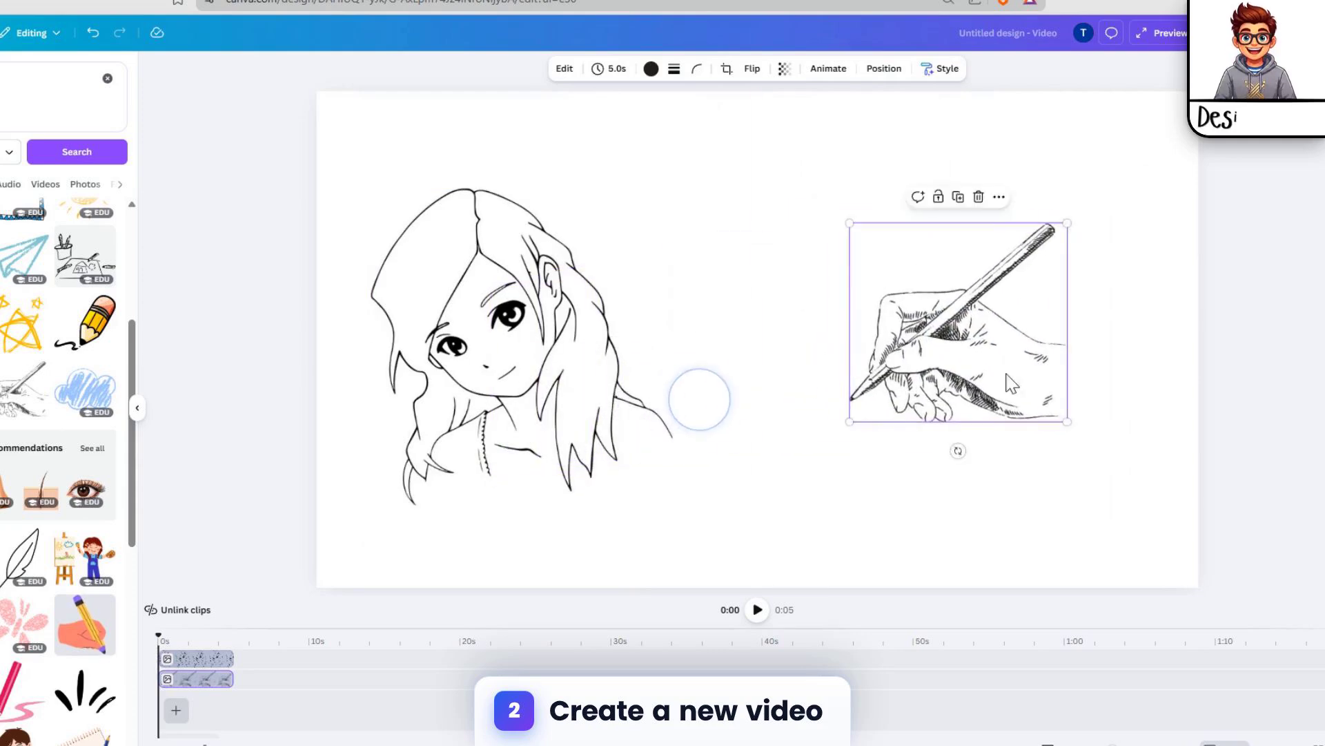
mouse_move(604, 387)
mouse_down()
mouse_move(606, 438)
mouse_move(692, 438)
mouse_up()
mouse_move(1048, 368)
mouse_down()
mouse_move(1050, 347)
mouse_move(1098, 303)
mouse_up()
click(664, 173)
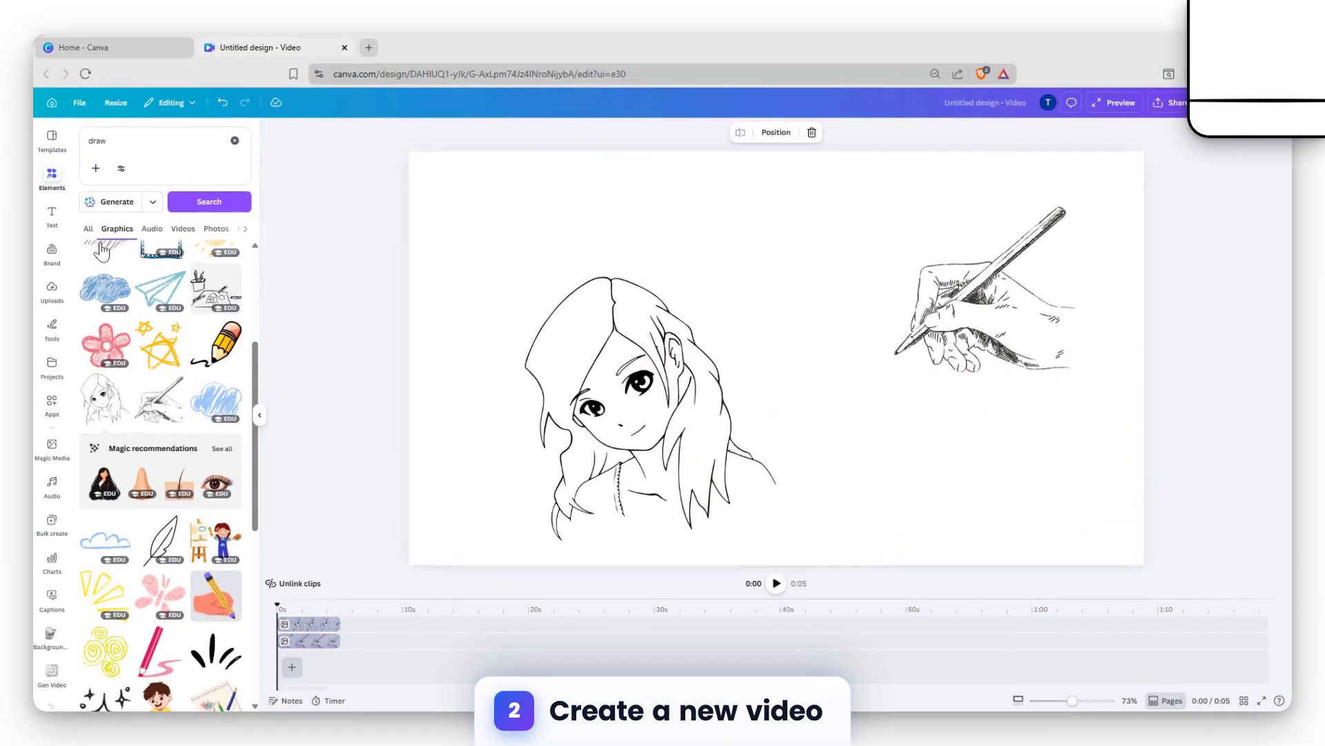
Step: Add a heading above the girl drawing and set its font to Funtastic
click(45, 215)
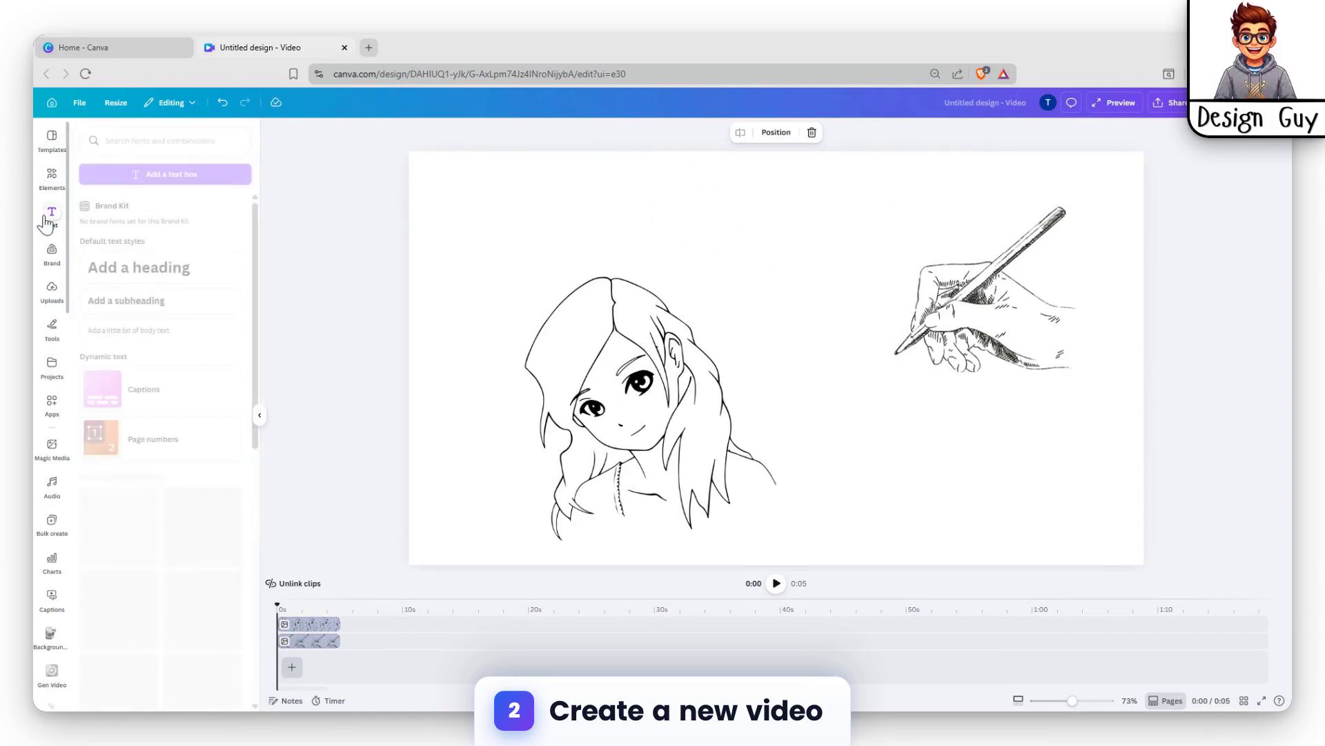
click(202, 276)
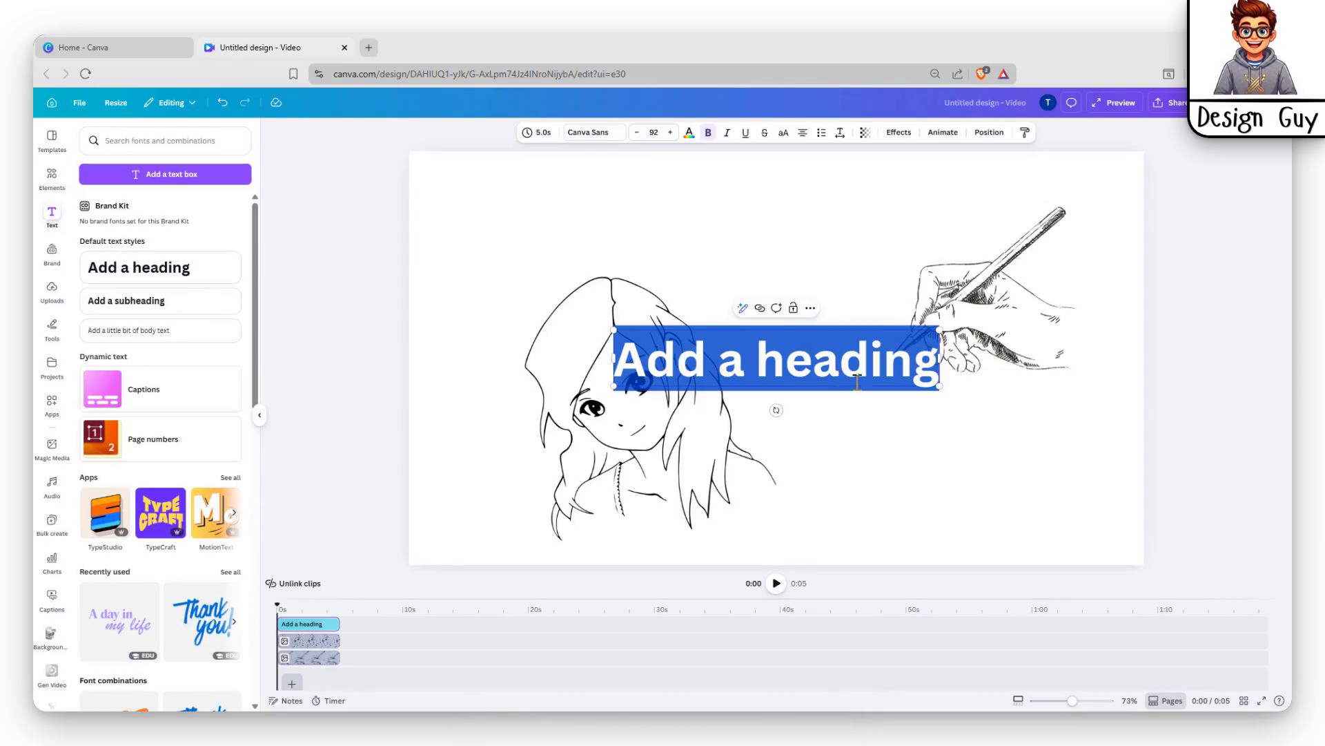
drag(795, 330, 653, 182)
click(589, 134)
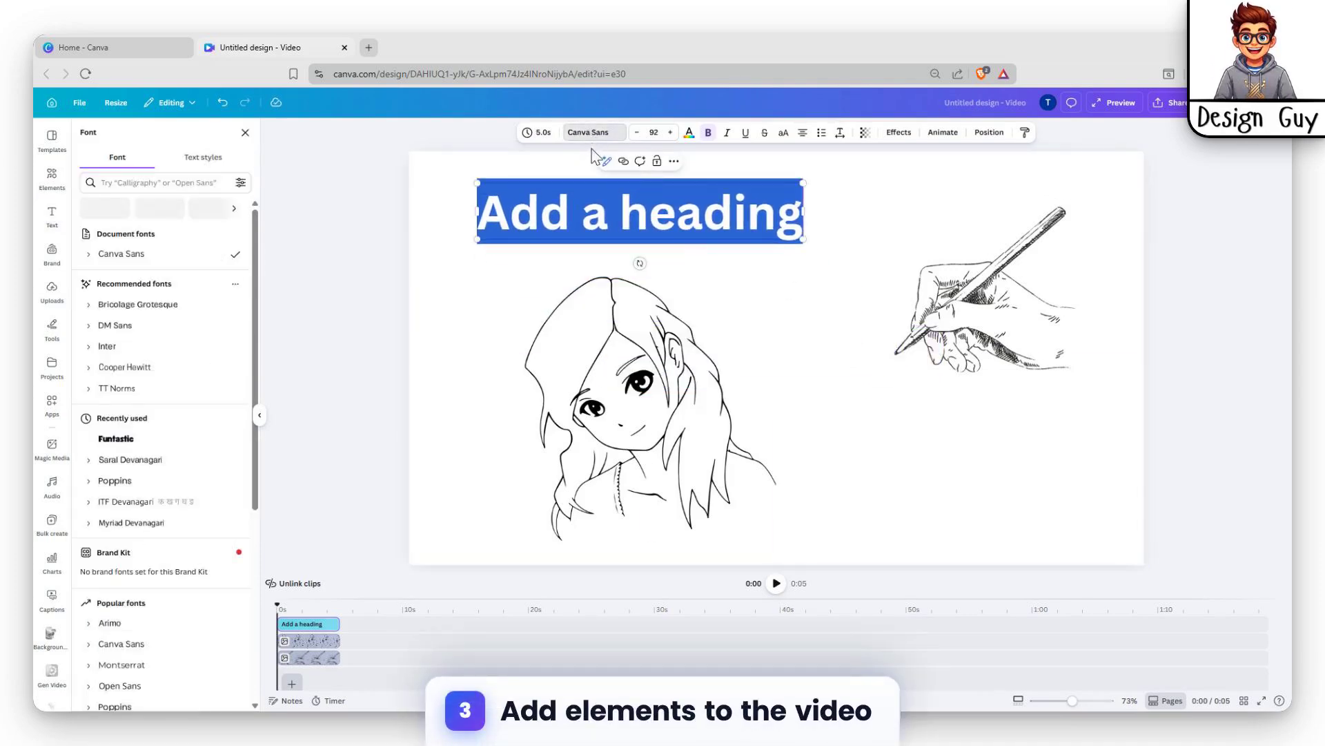
scroll(138, 414, down, 5)
click(114, 327)
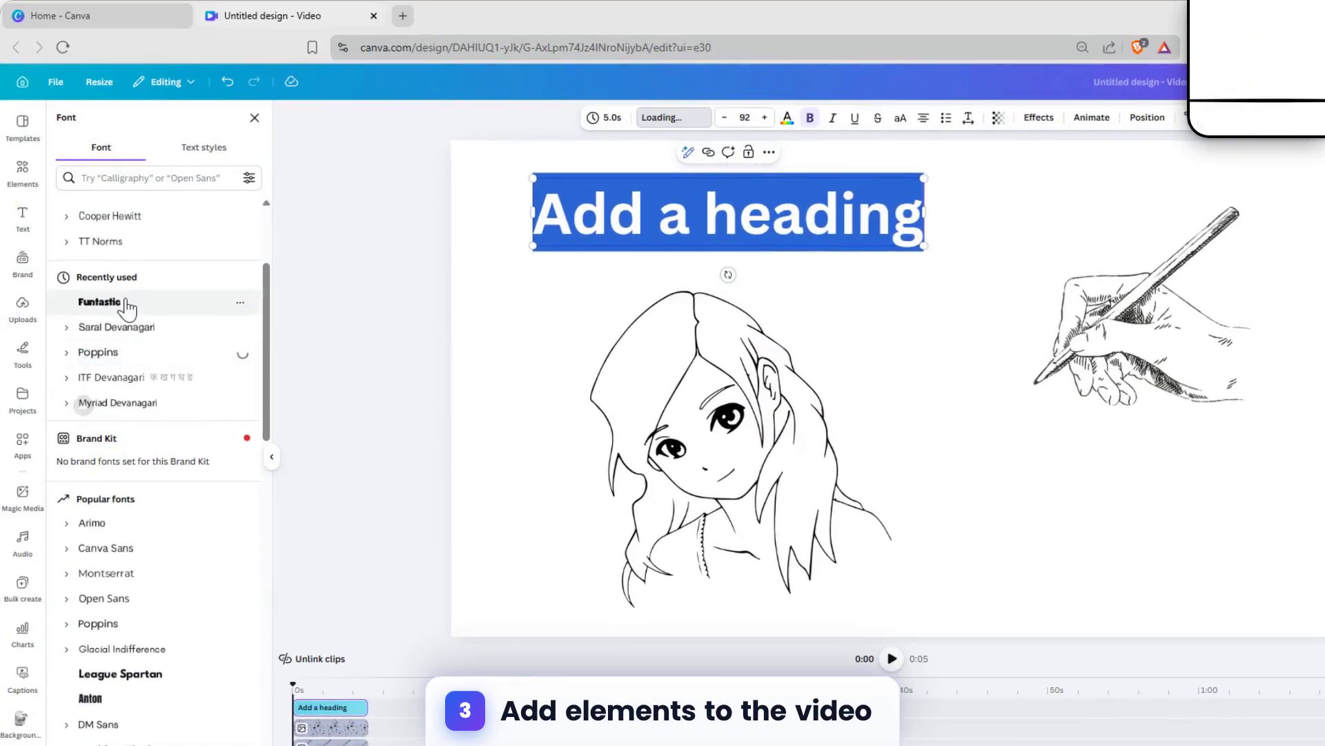
click(127, 304)
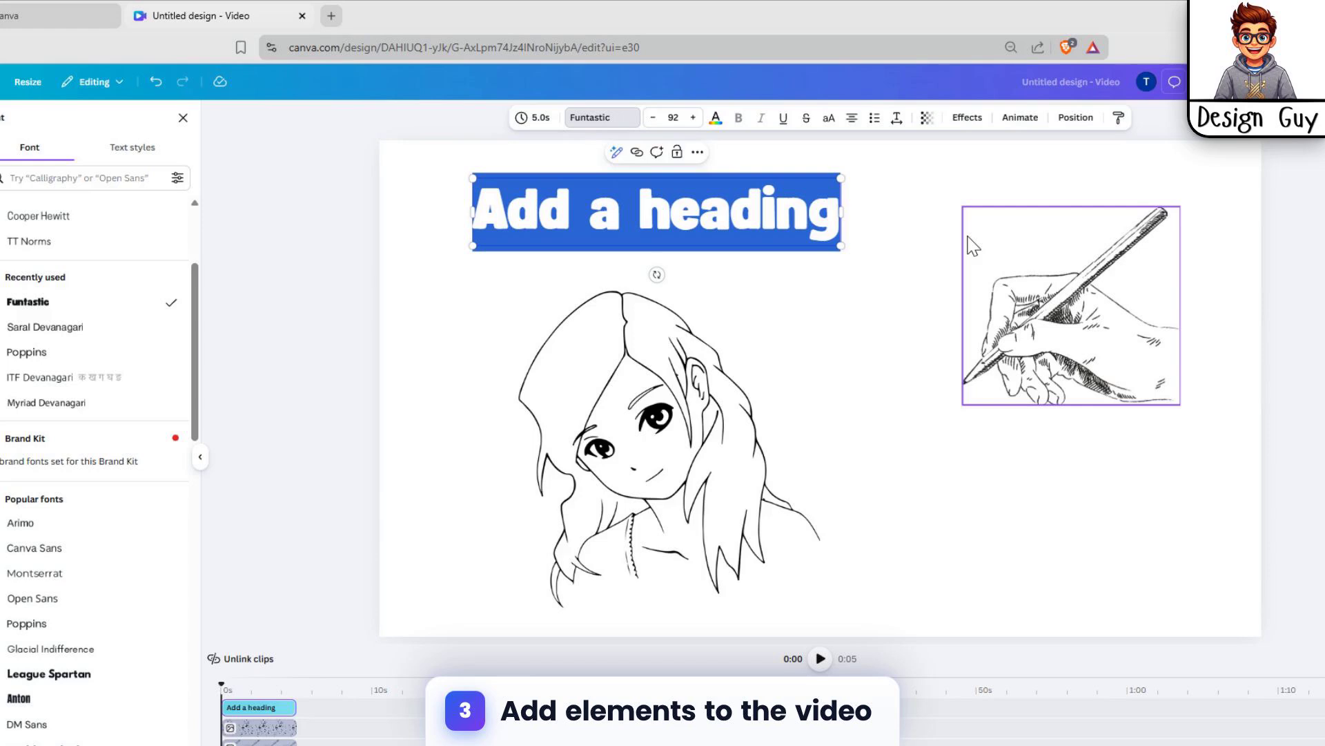
Step: Replace the heading text with "Whiteboard Animation" and widen its box to fit one line along the page's top
text(W)
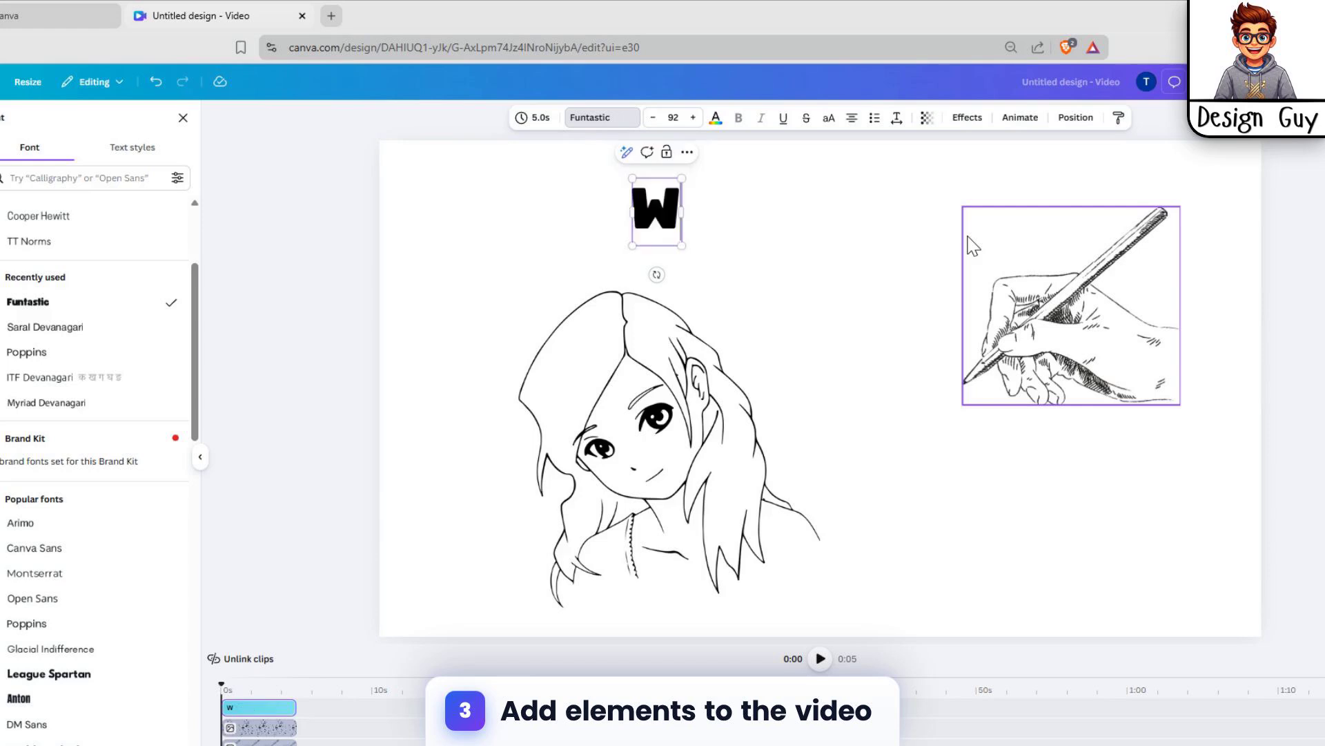
text(hiteb)
key(BackSpace)
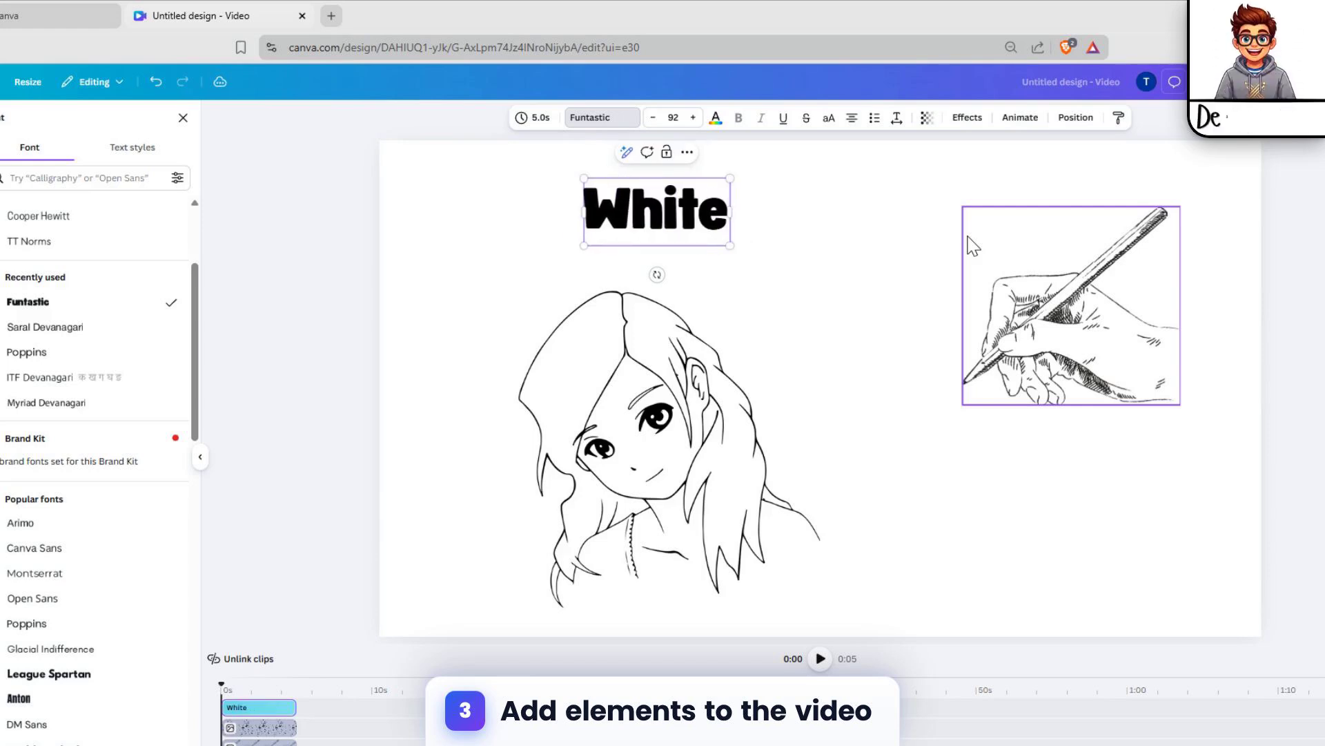
text(board)
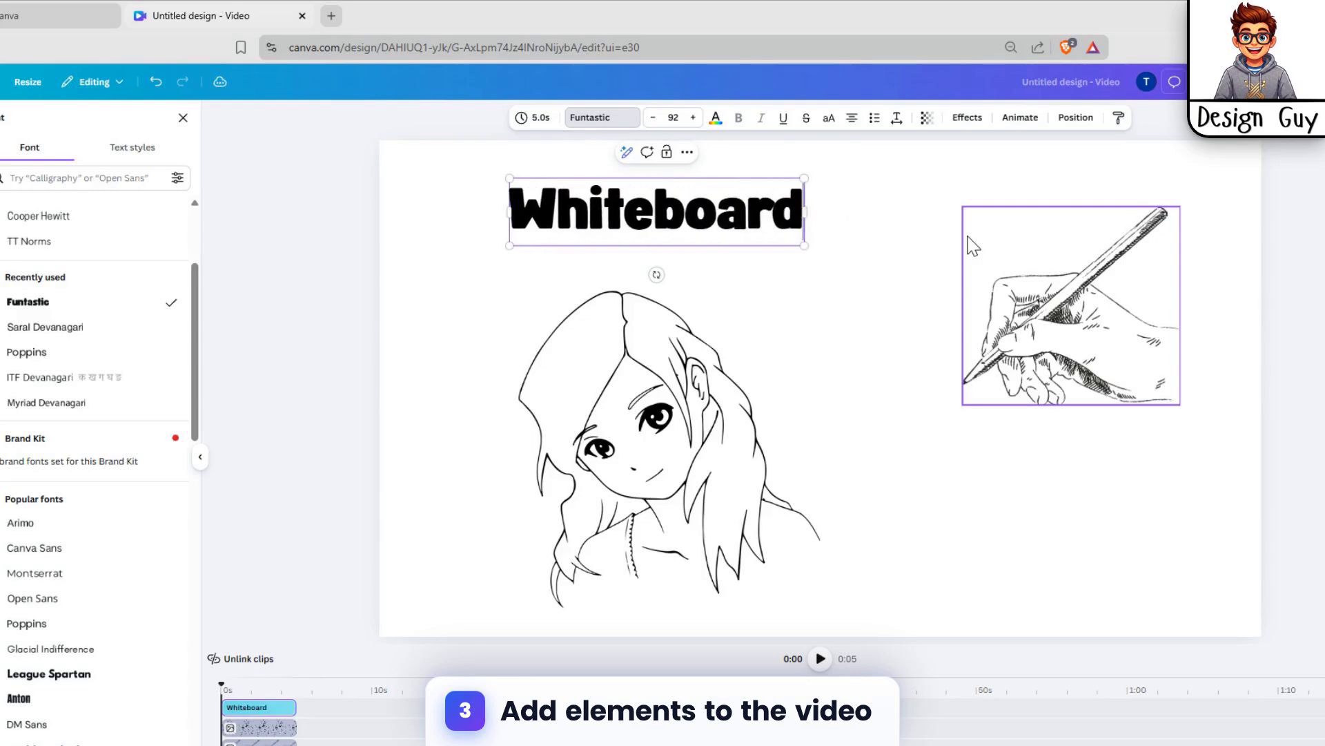
text( Animation)
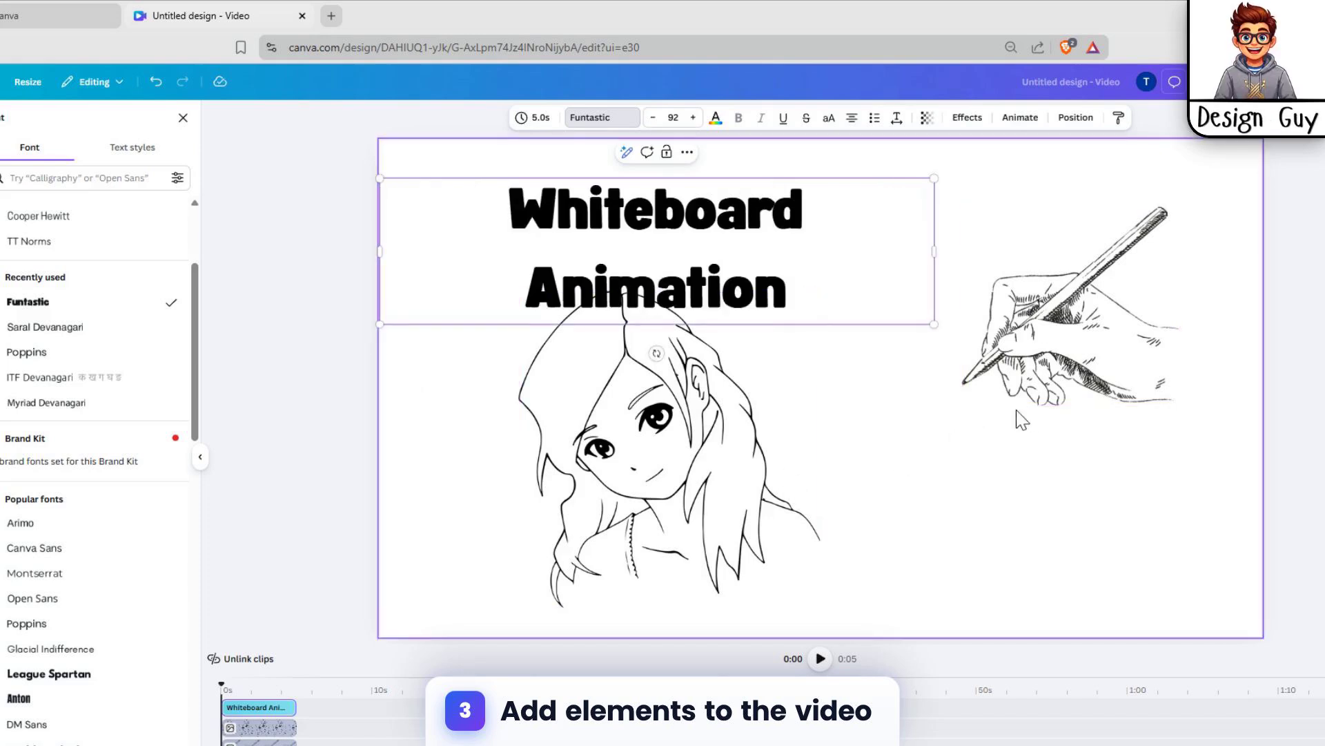
key(Escape)
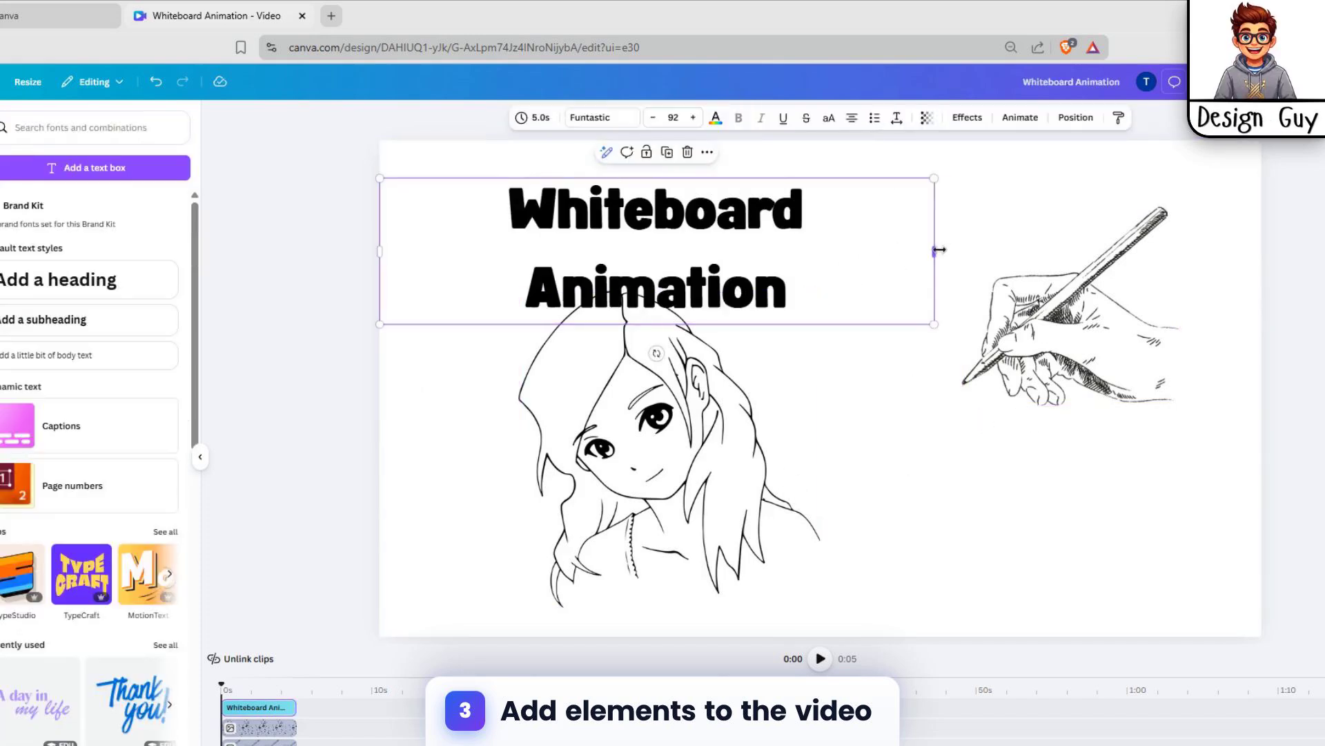
drag(940, 250, 992, 258)
drag(840, 217, 880, 202)
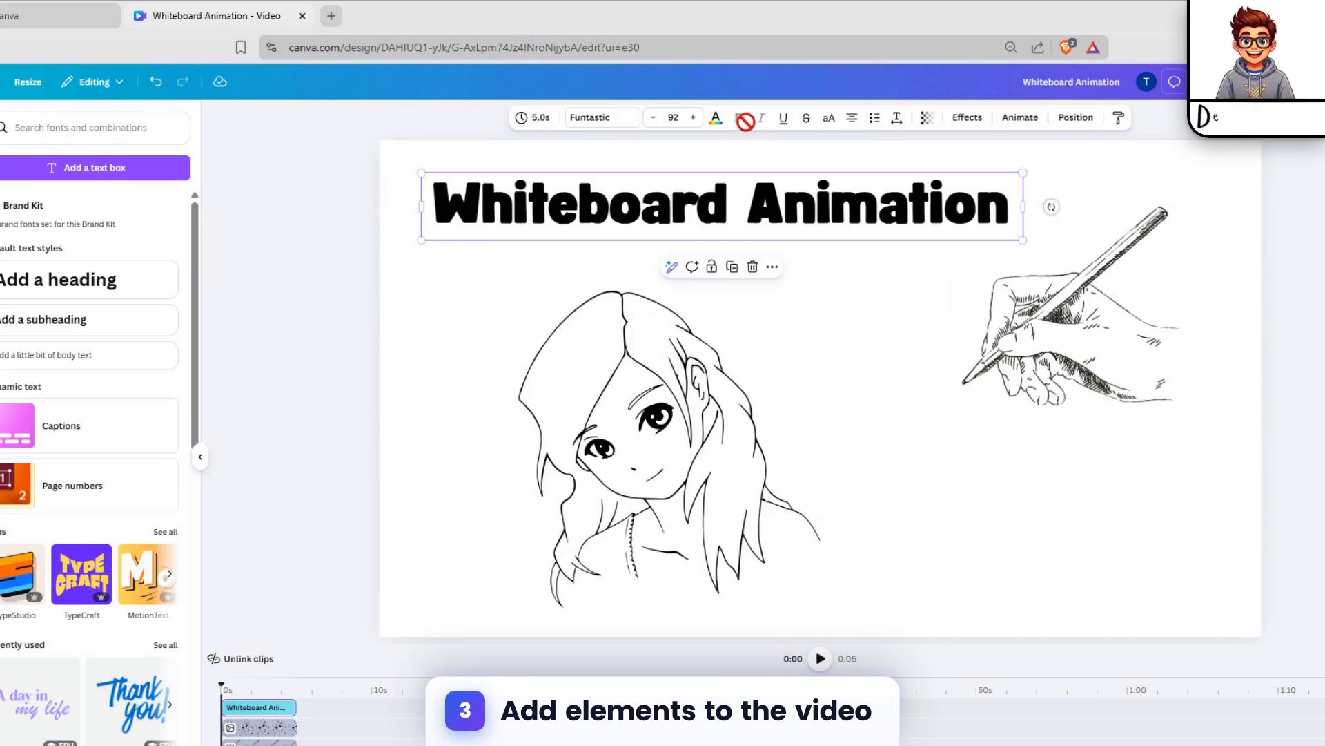
Step: Try pink for the heading's text colour, then set it to bright blue from the default solid colours
click(716, 119)
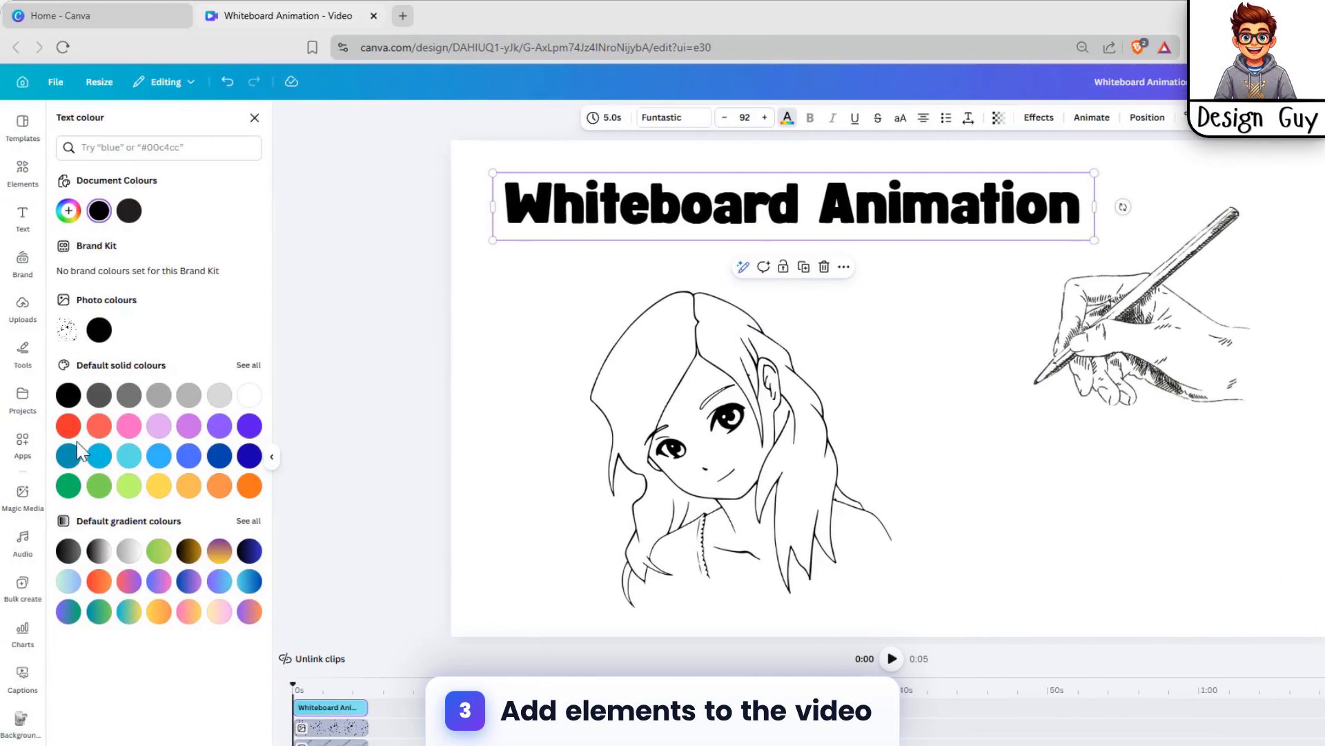
click(98, 426)
click(130, 428)
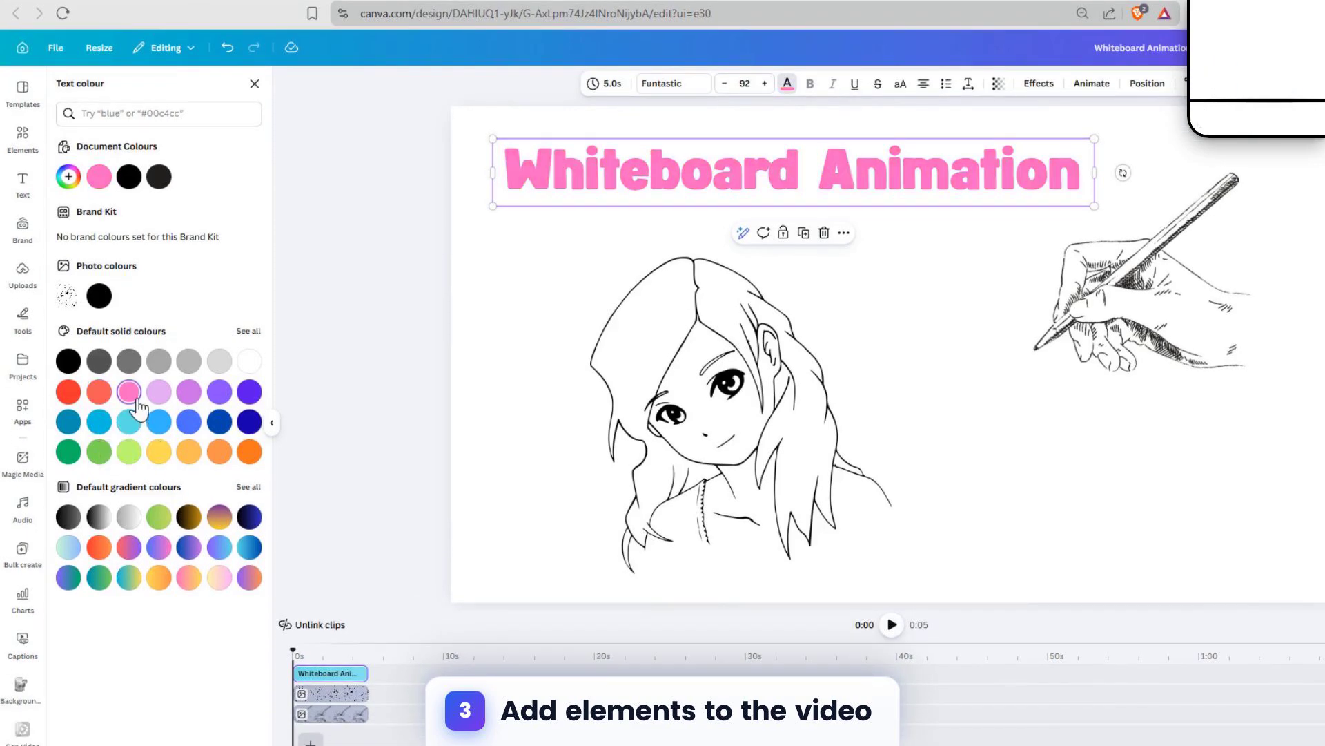
click(158, 391)
click(99, 421)
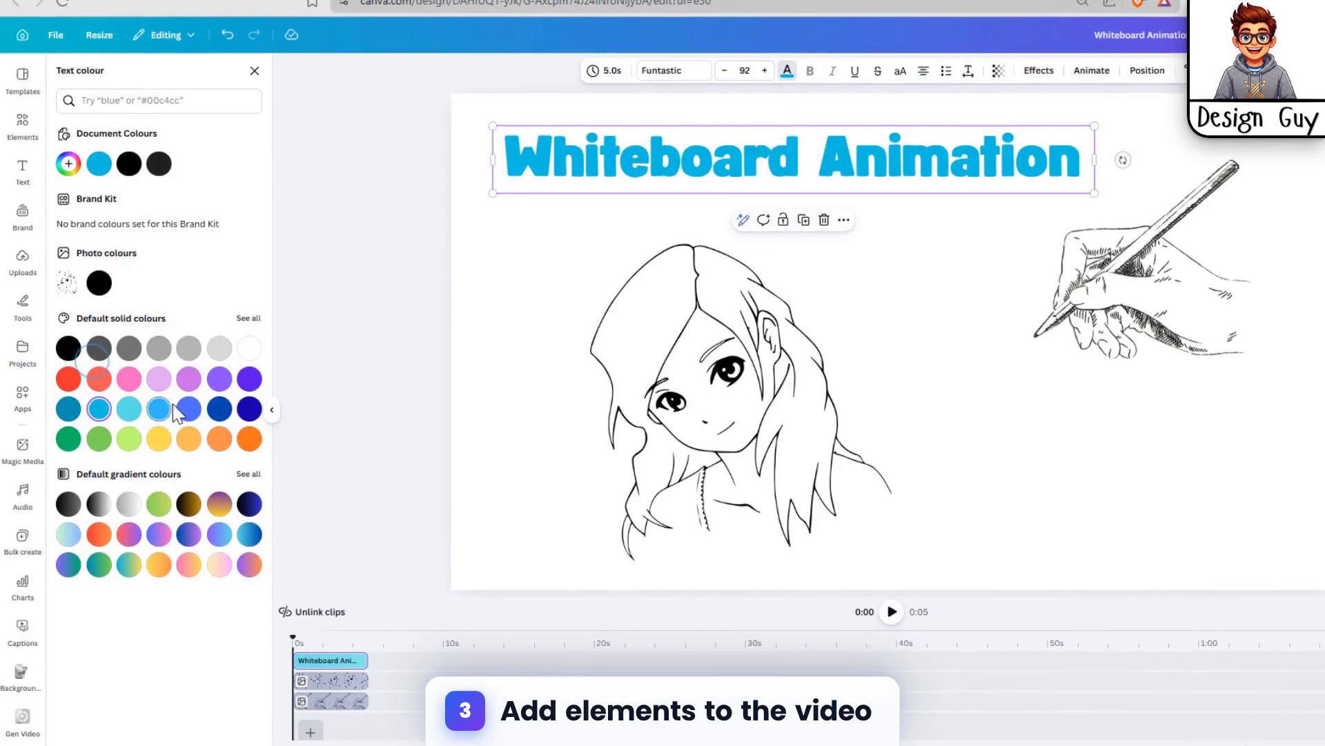
Step: Nudge the hand sketch slightly down so it sits clear of the heading
click(1161, 262)
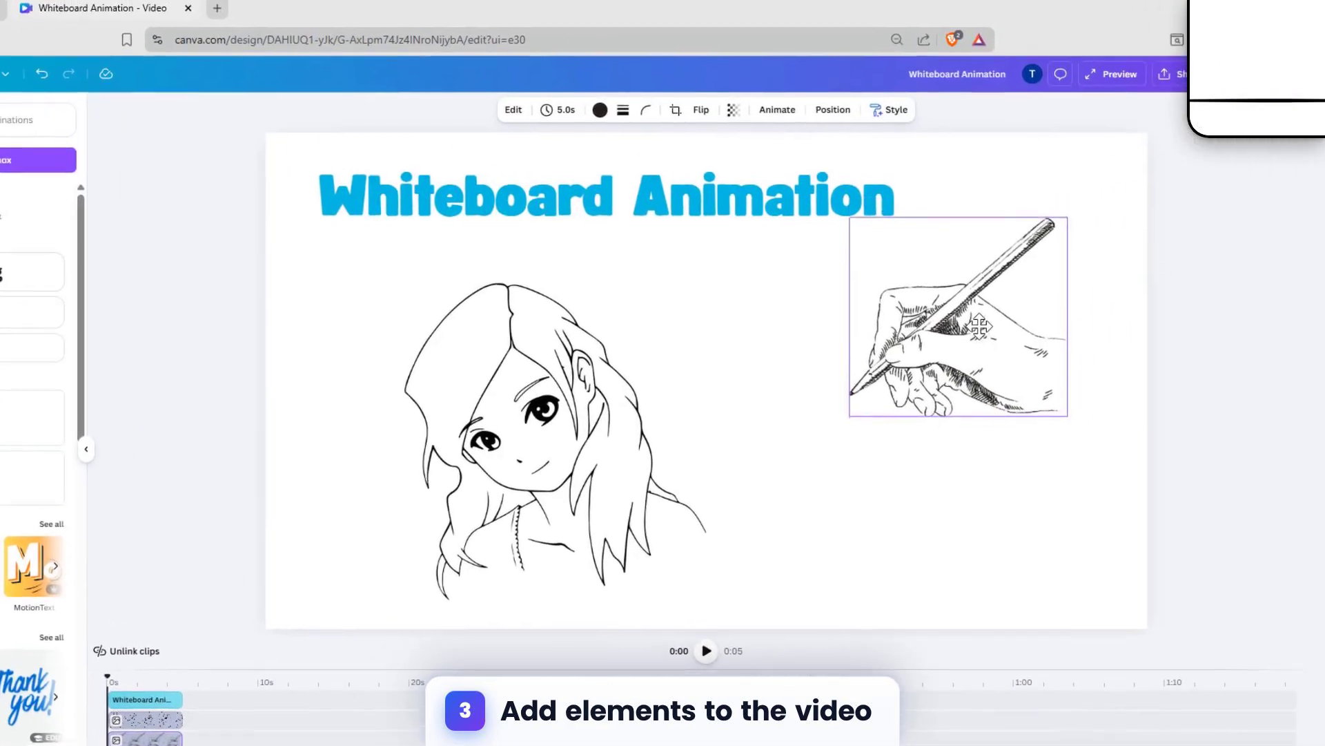
drag(980, 326, 983, 340)
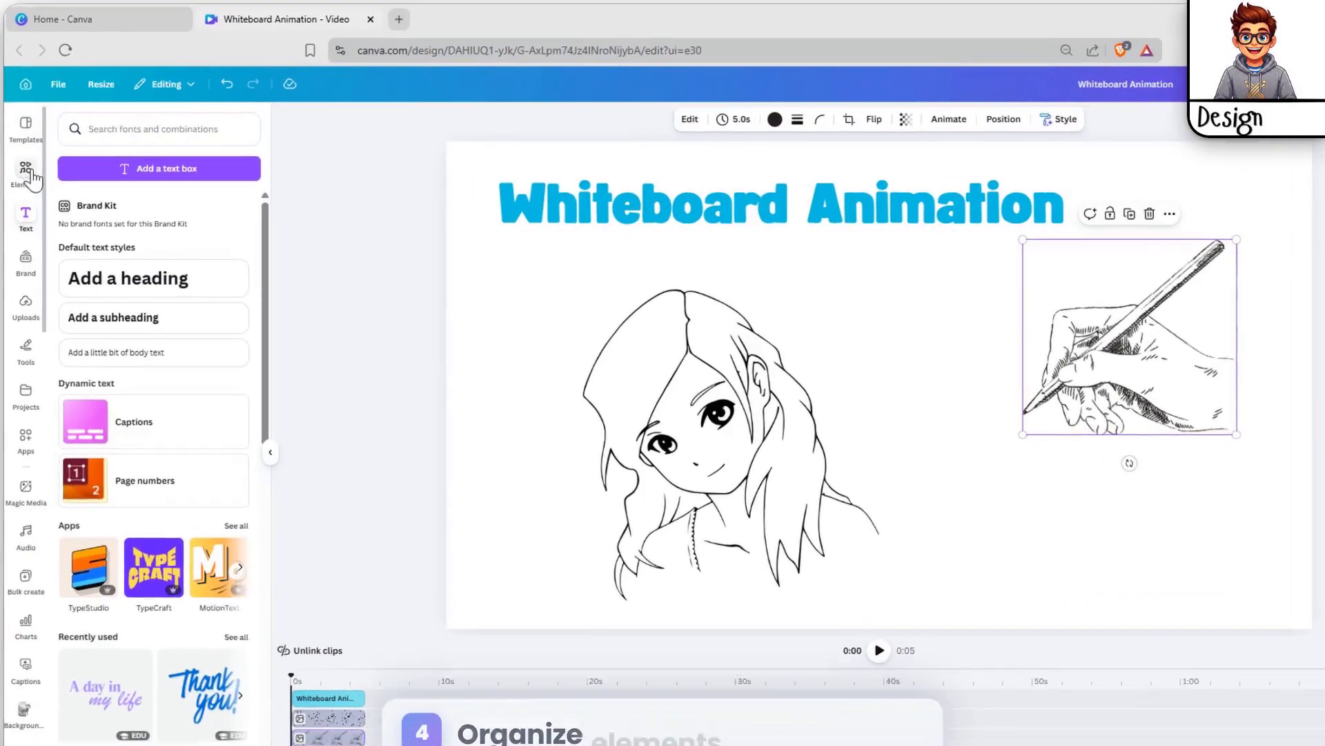
Step: Add the black looping scribble graphic from the "draw" results and place it just below the hand sketch's pencil tip
click(28, 167)
scroll(189, 435, down, 3)
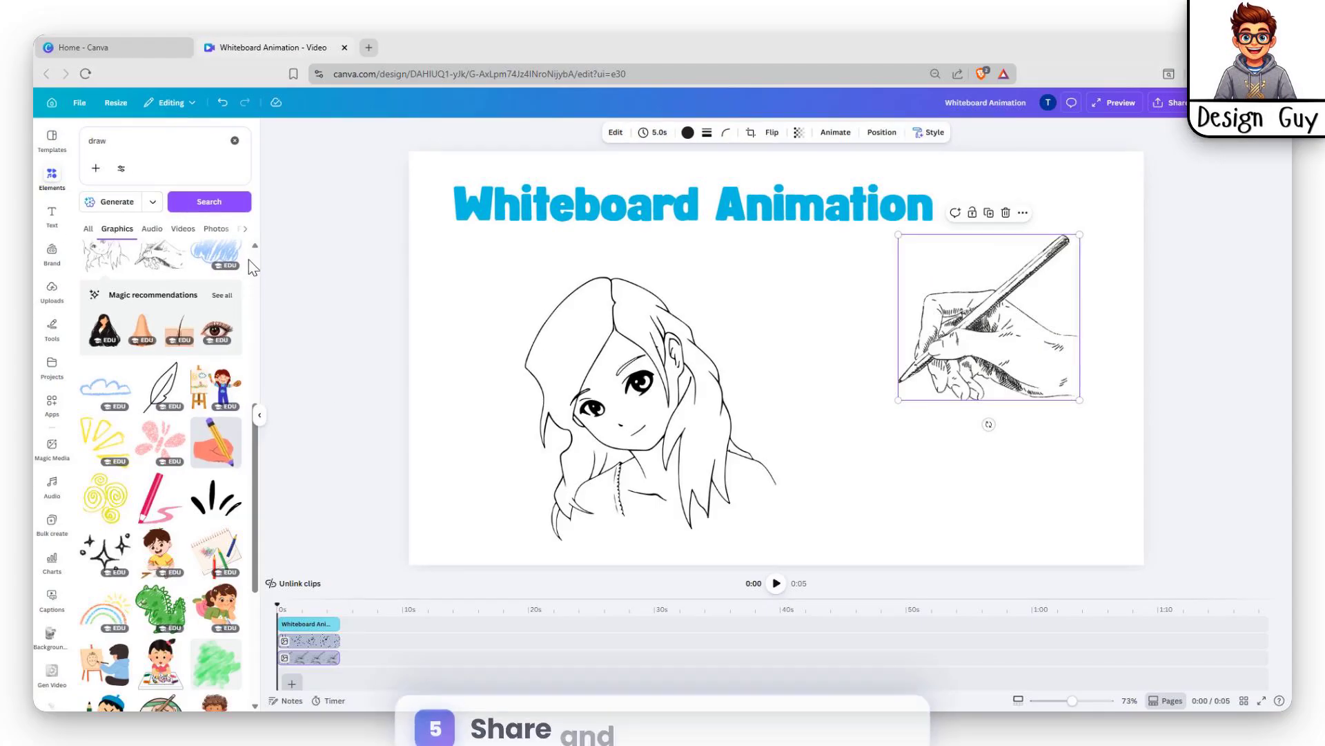
scroll(168, 397, up, 3)
scroll(162, 415, up, 2)
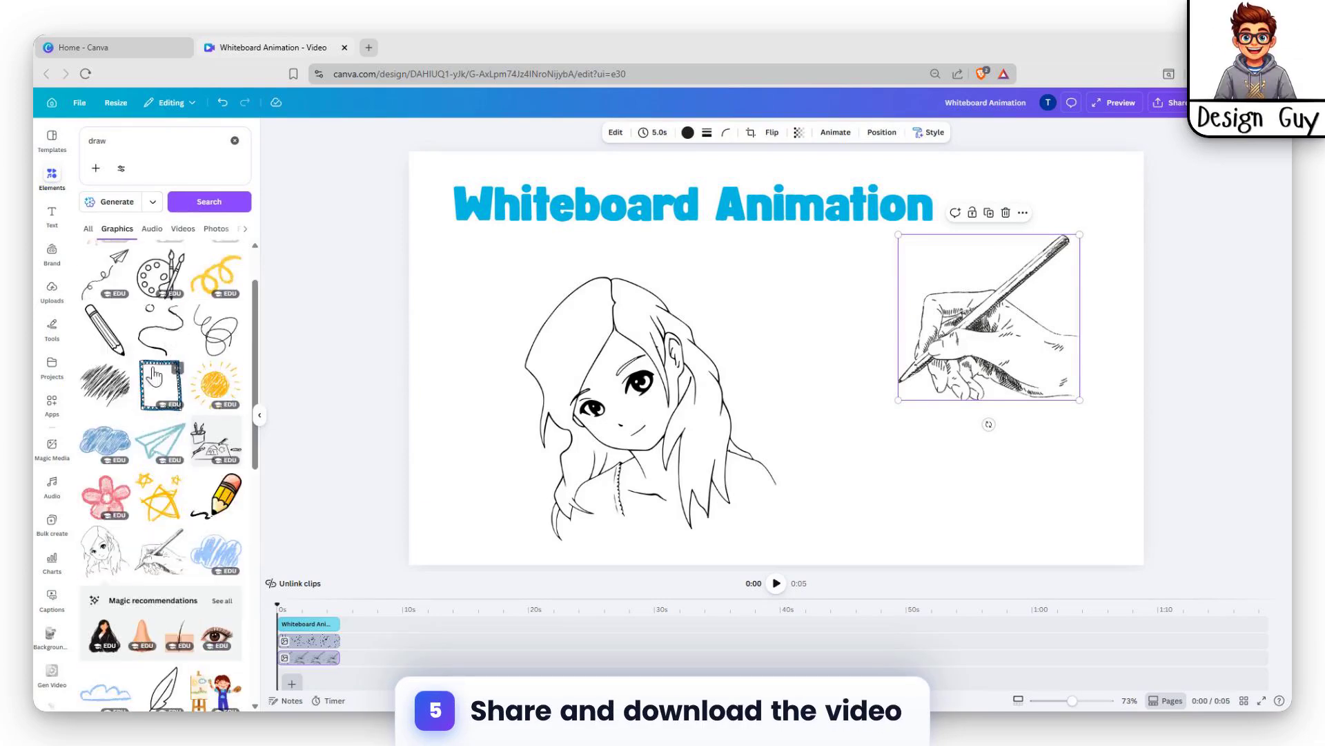
mouse_move(216, 328)
mouse_down()
mouse_move(693, 394)
mouse_move(704, 414)
mouse_move(811, 381)
mouse_move(832, 429)
mouse_up()
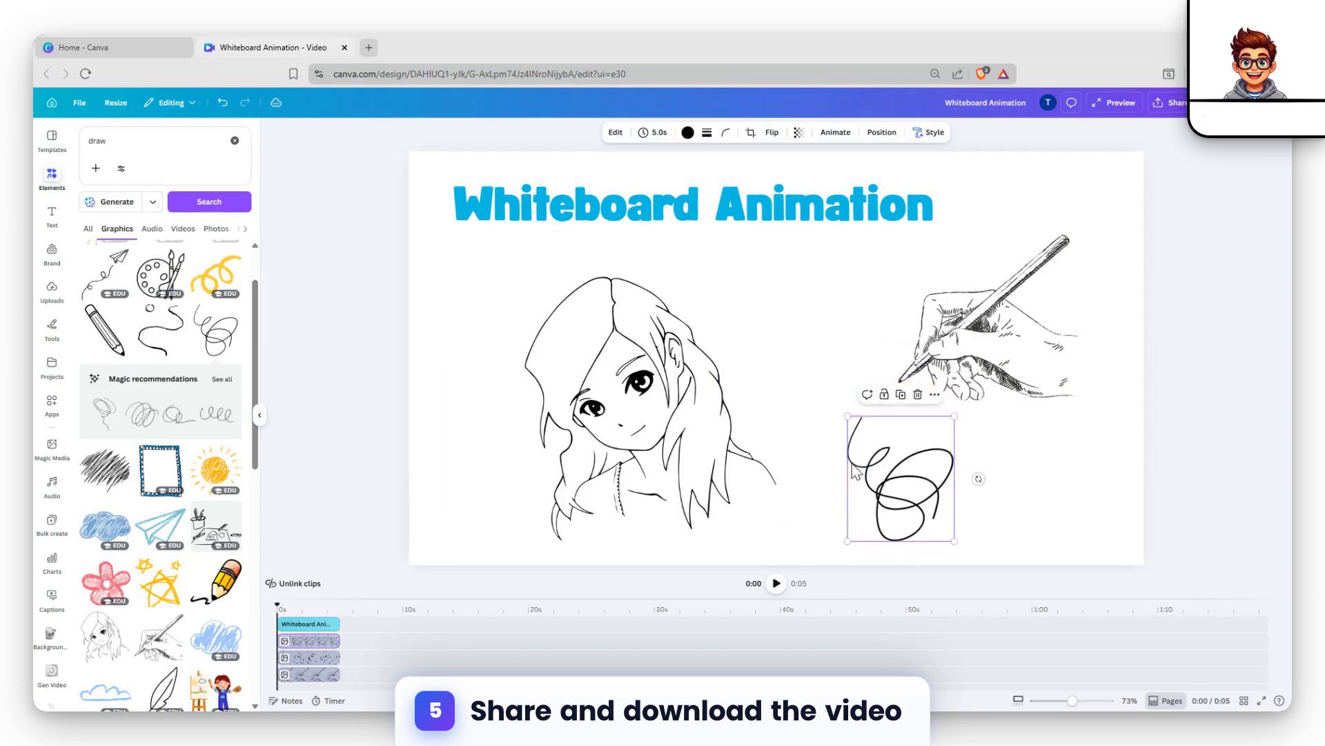
drag(885, 477, 918, 447)
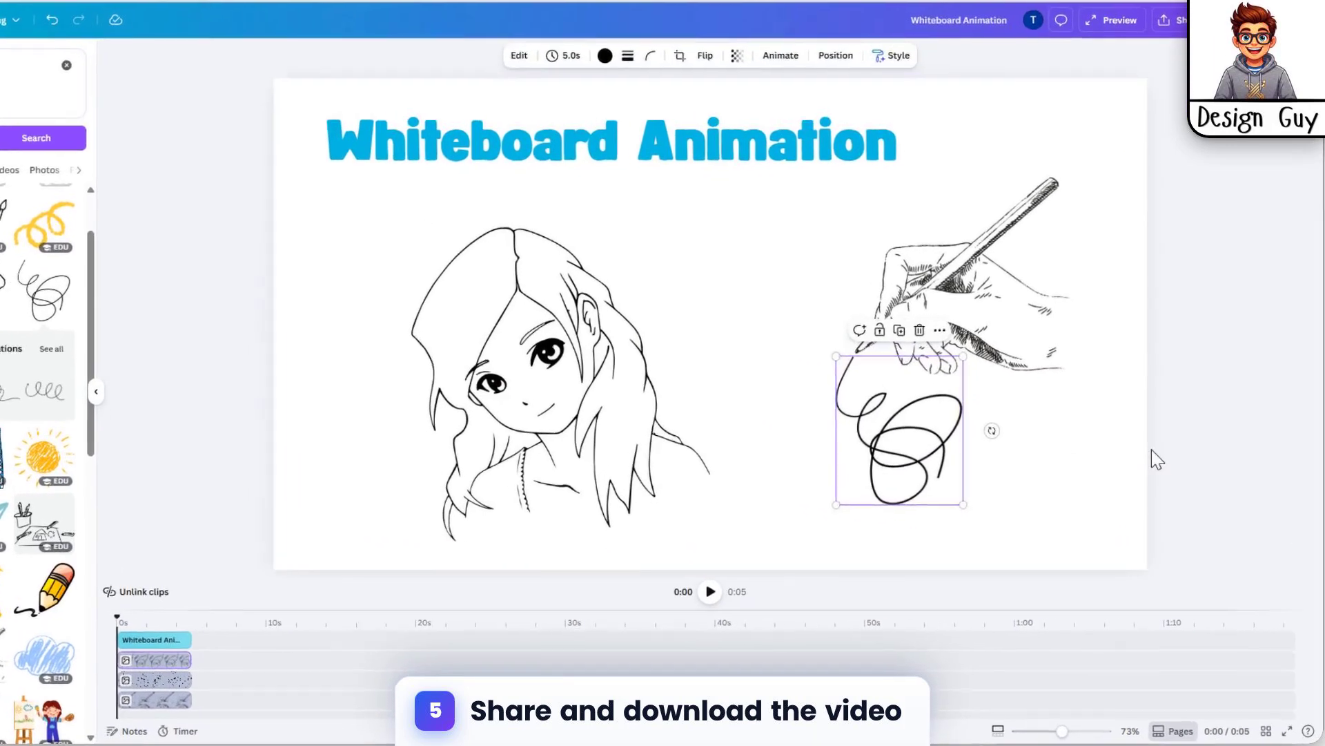
click(1150, 471)
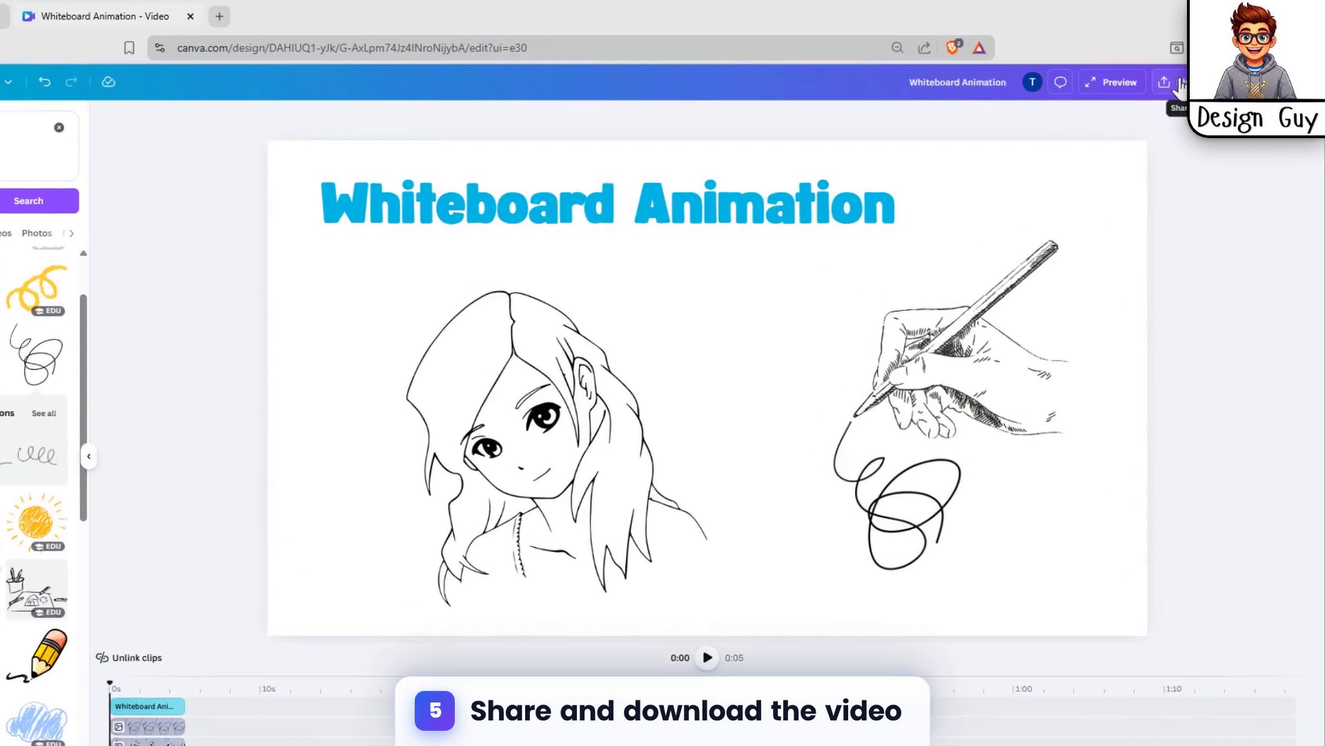
Step: Download the whiteboard design as a PNG image at size 1
click(1173, 103)
click(1099, 373)
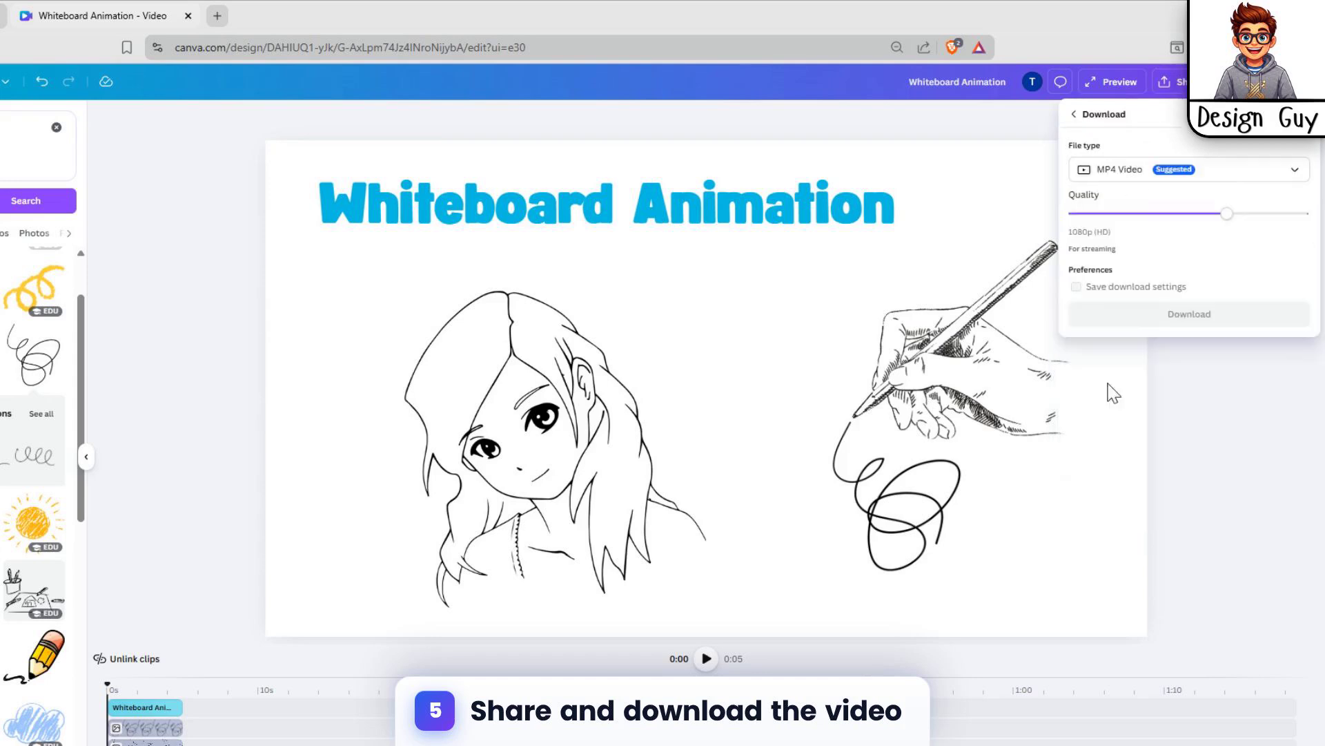
click(1295, 156)
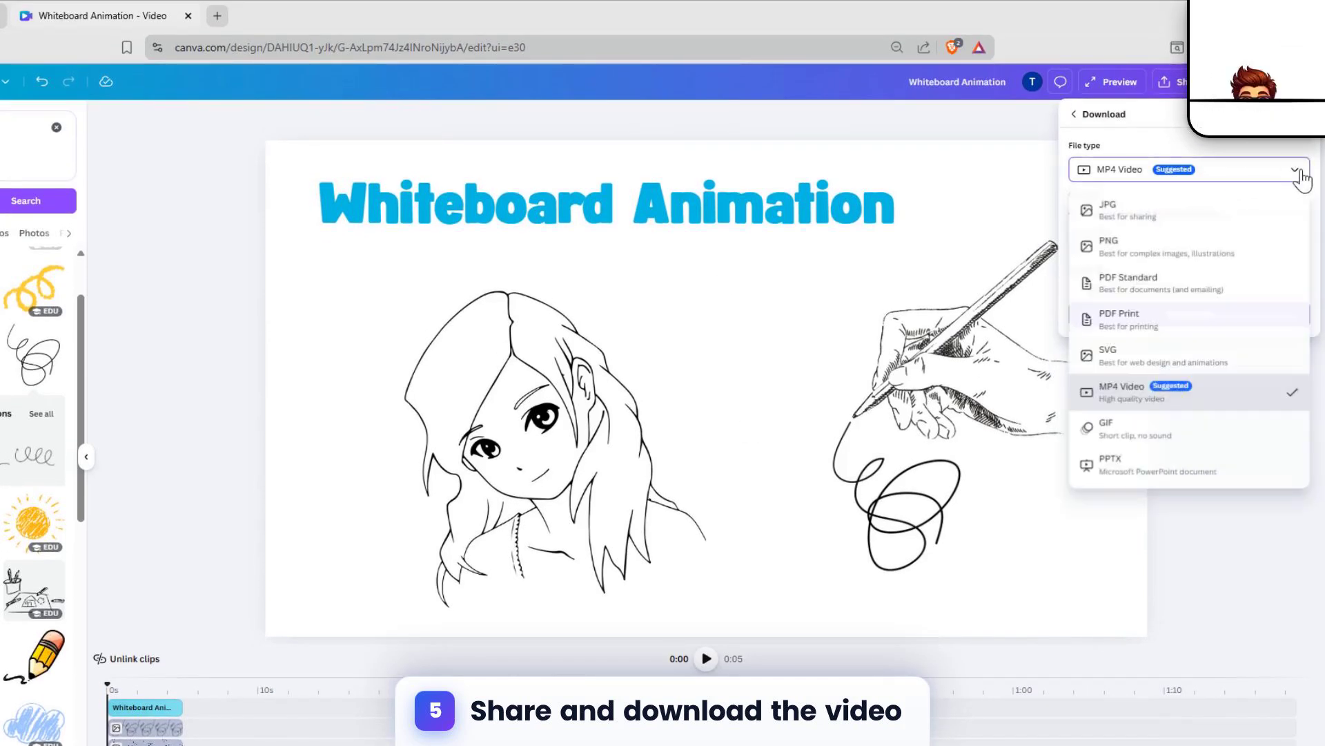
click(1183, 260)
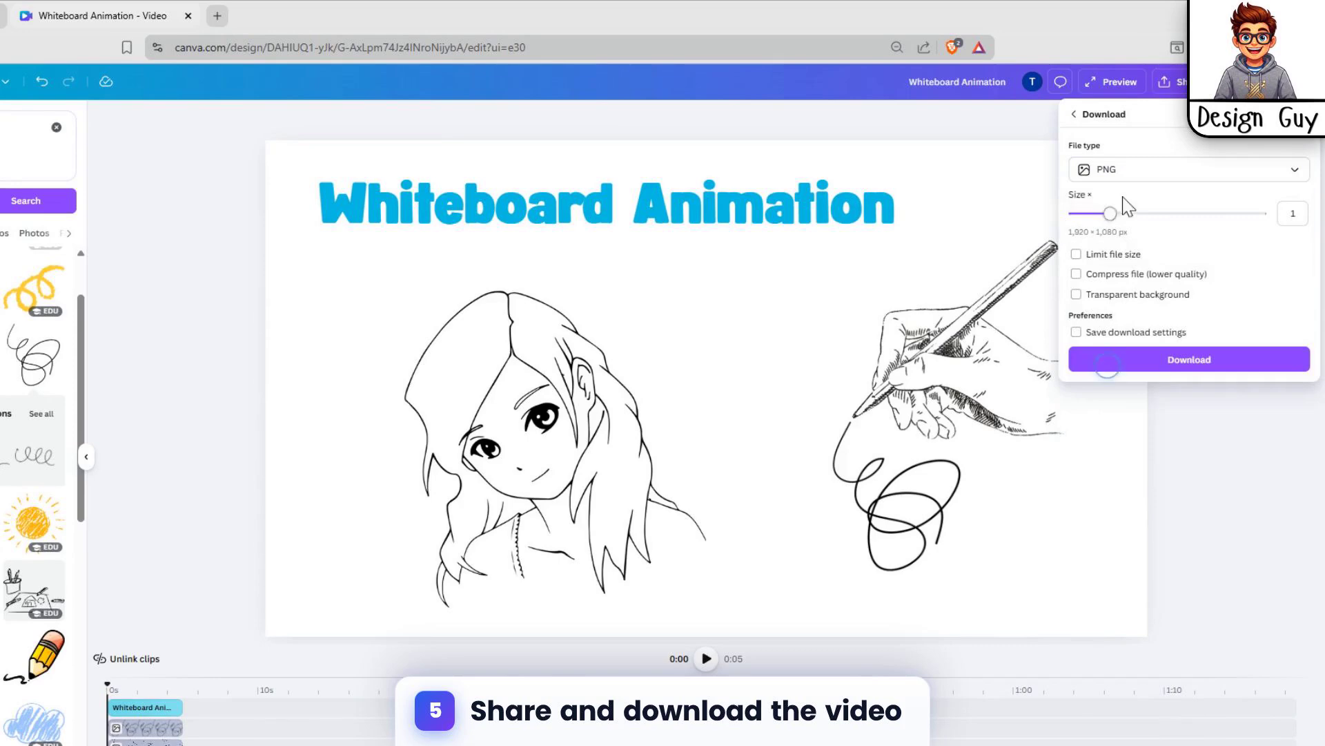
click(1188, 361)
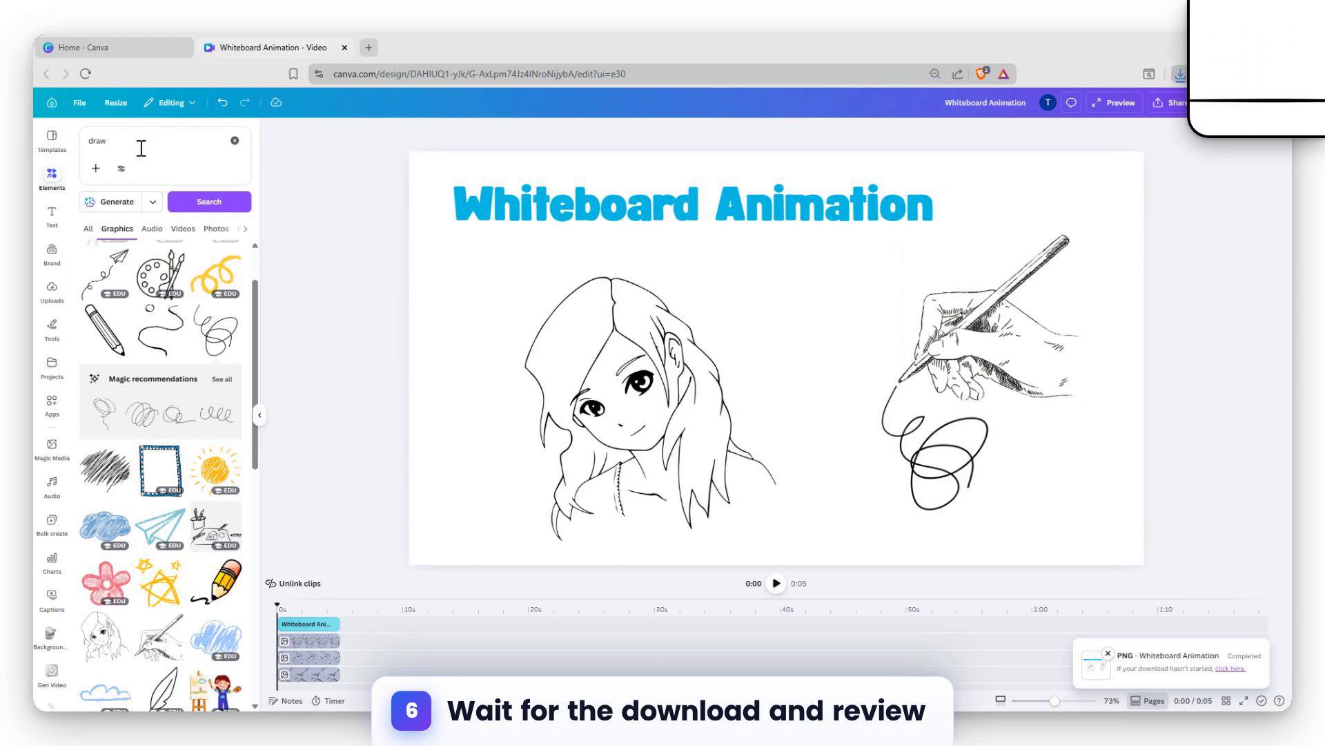
Step: Find the Speed Painter app from a new blank video design and open it
click(52, 103)
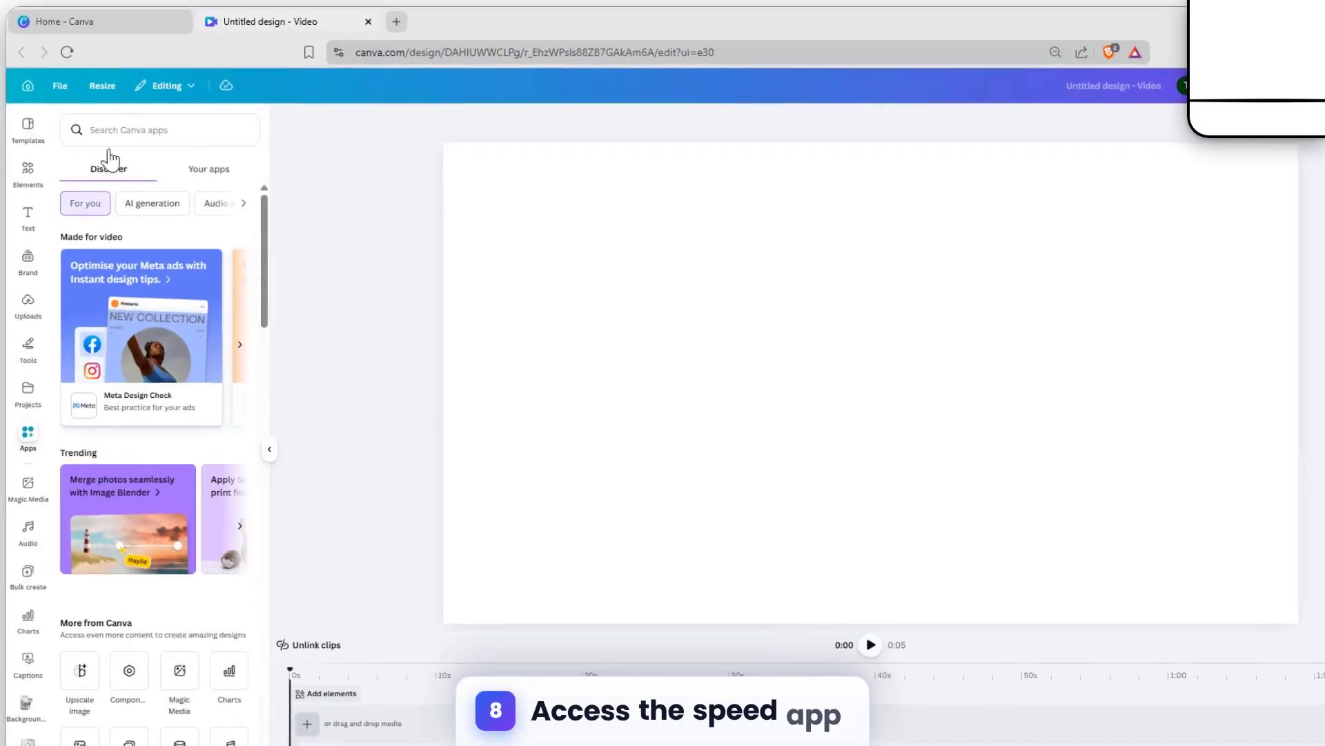
click(134, 130)
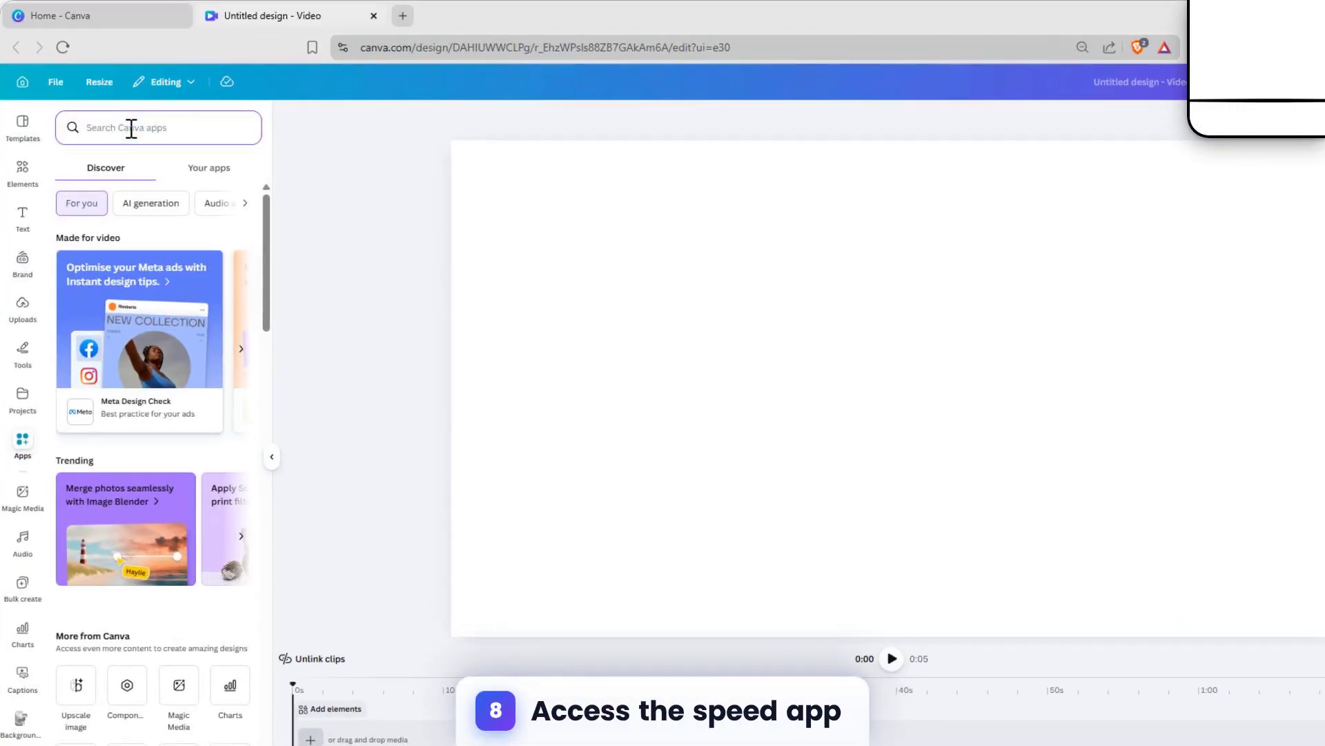
text(speed)
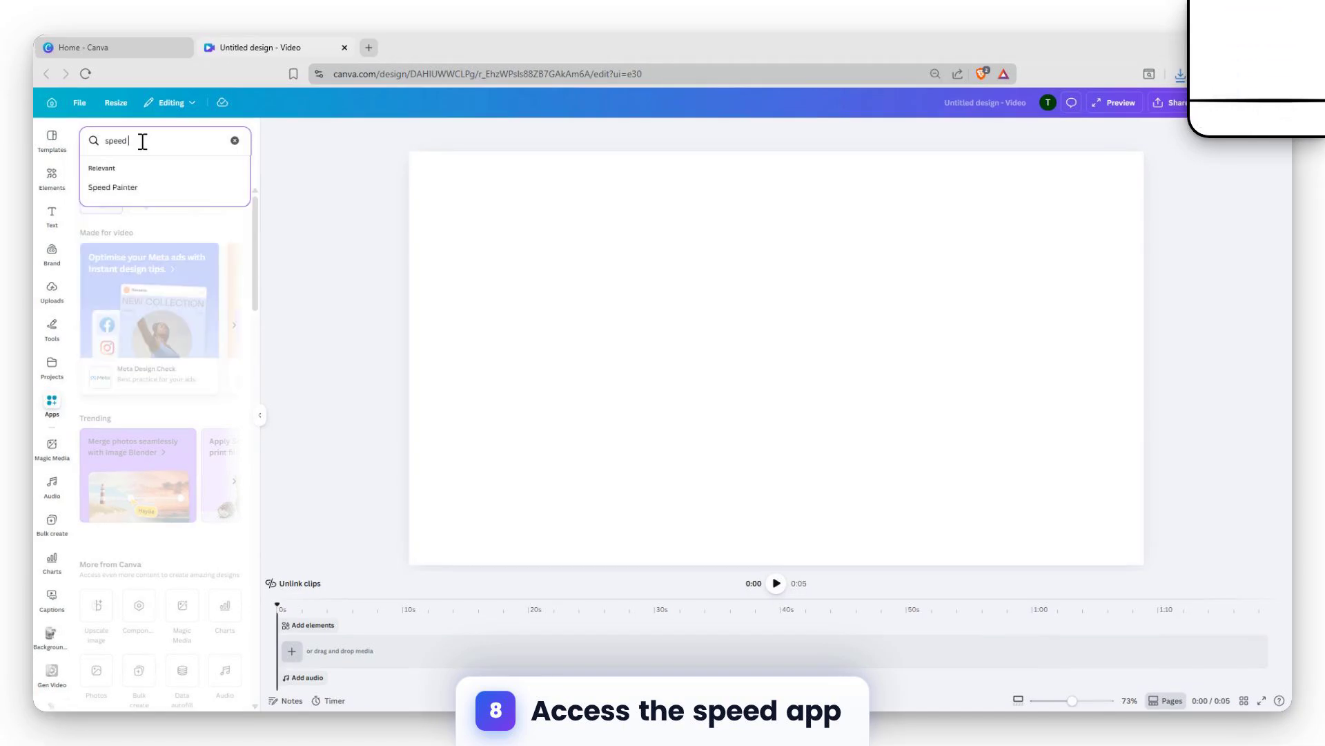
text( dr)
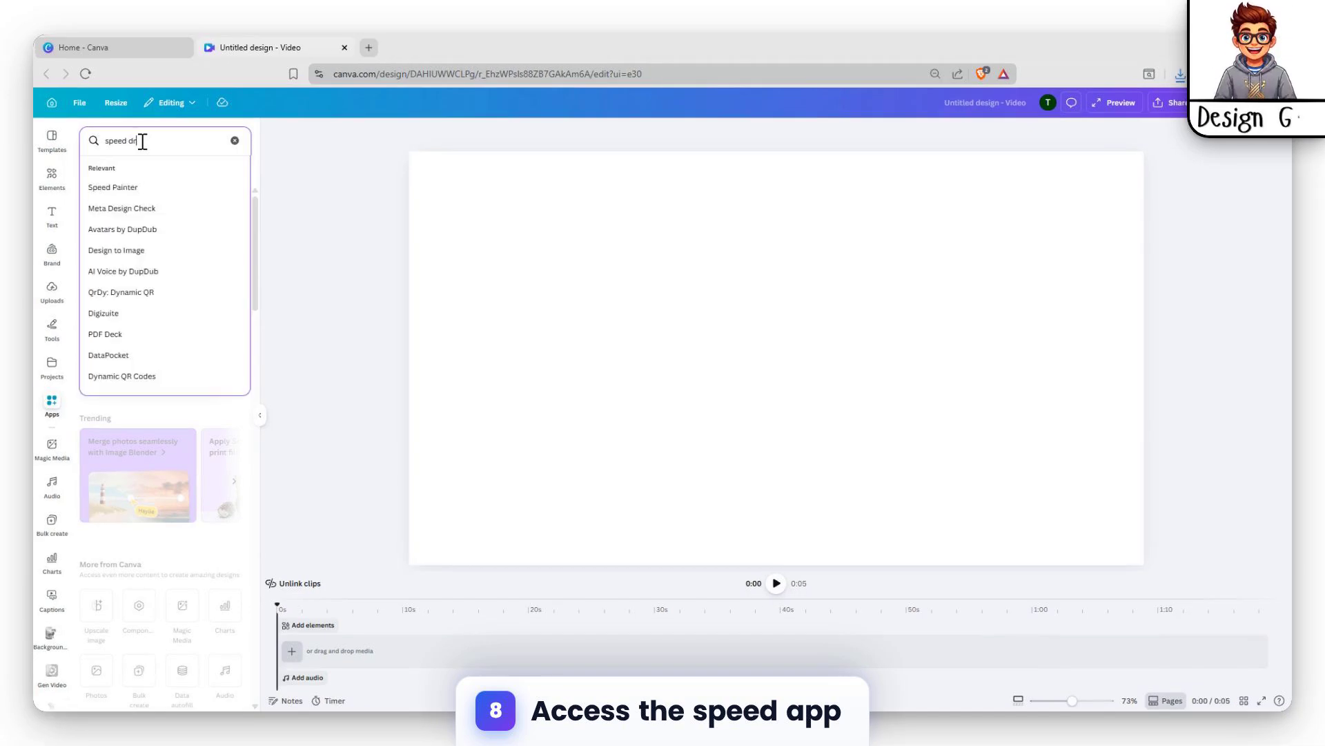
text(awing)
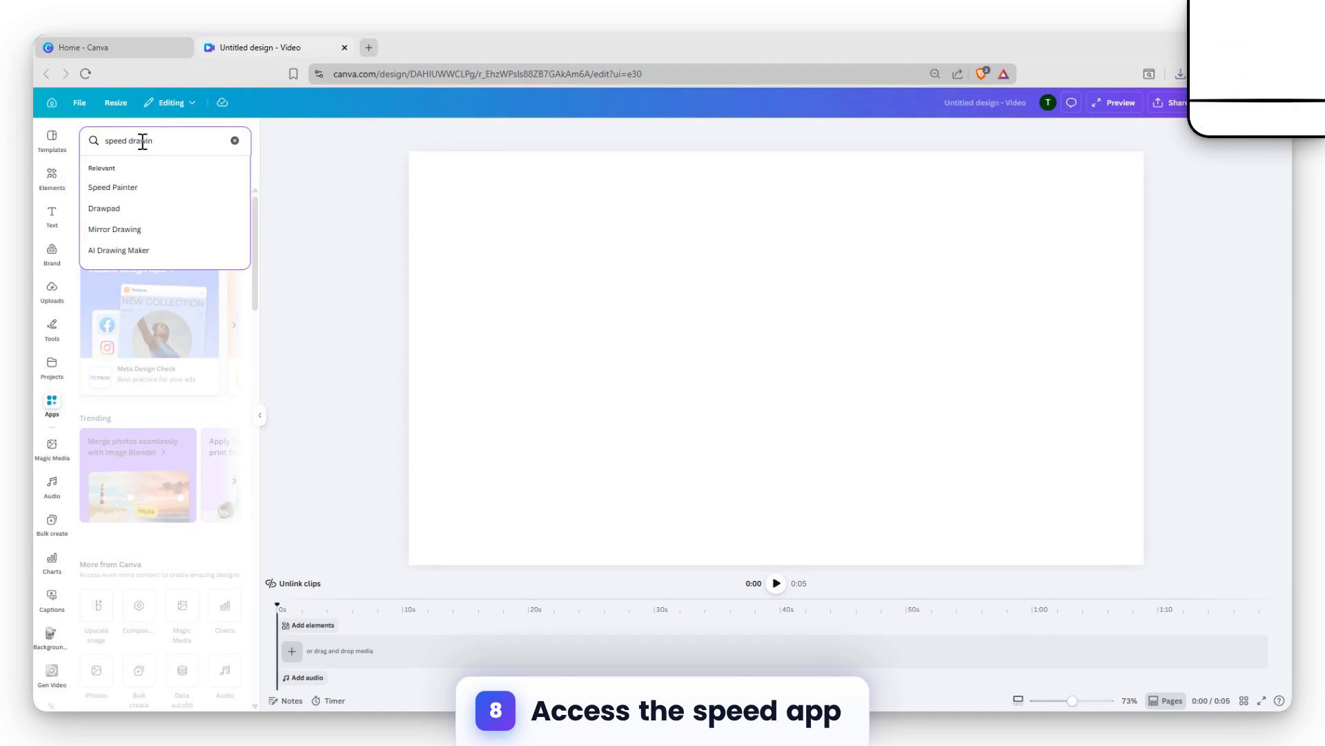
key(BackSpace)
key(BackSpace)
key(BackSpace)
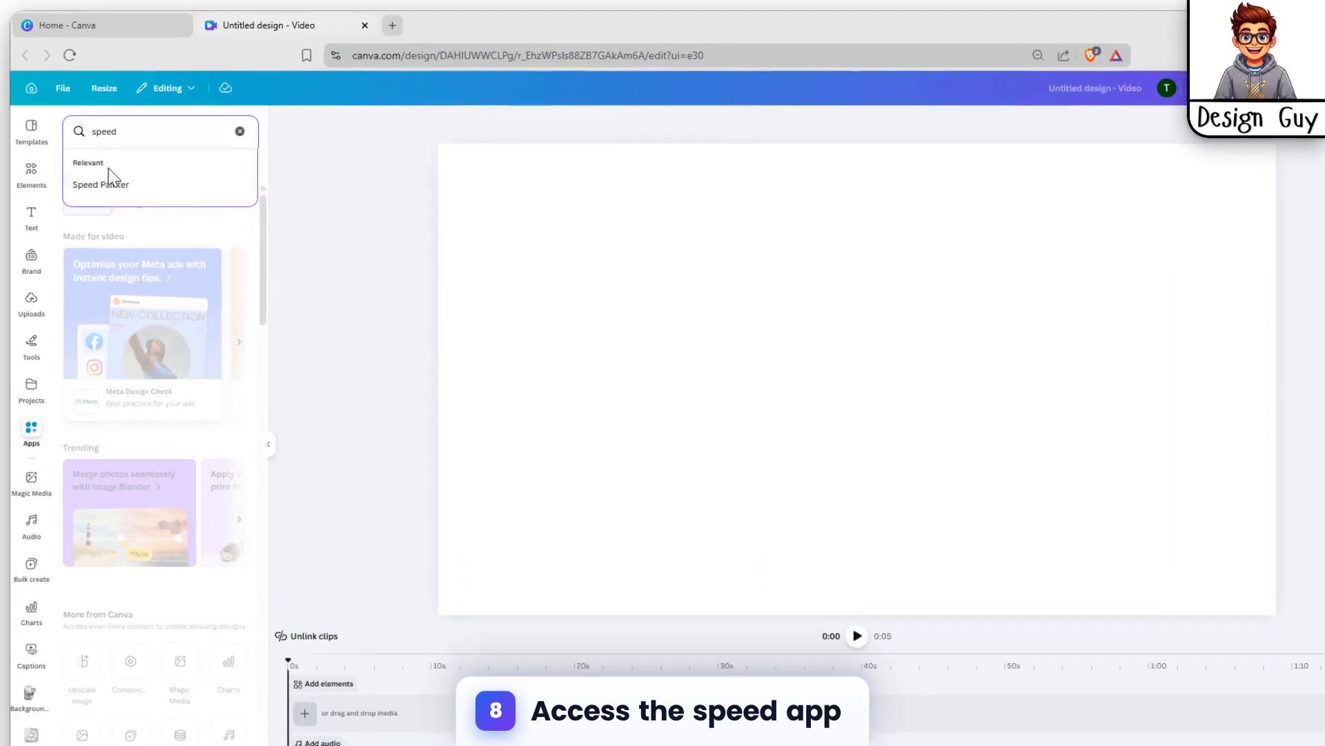
click(112, 187)
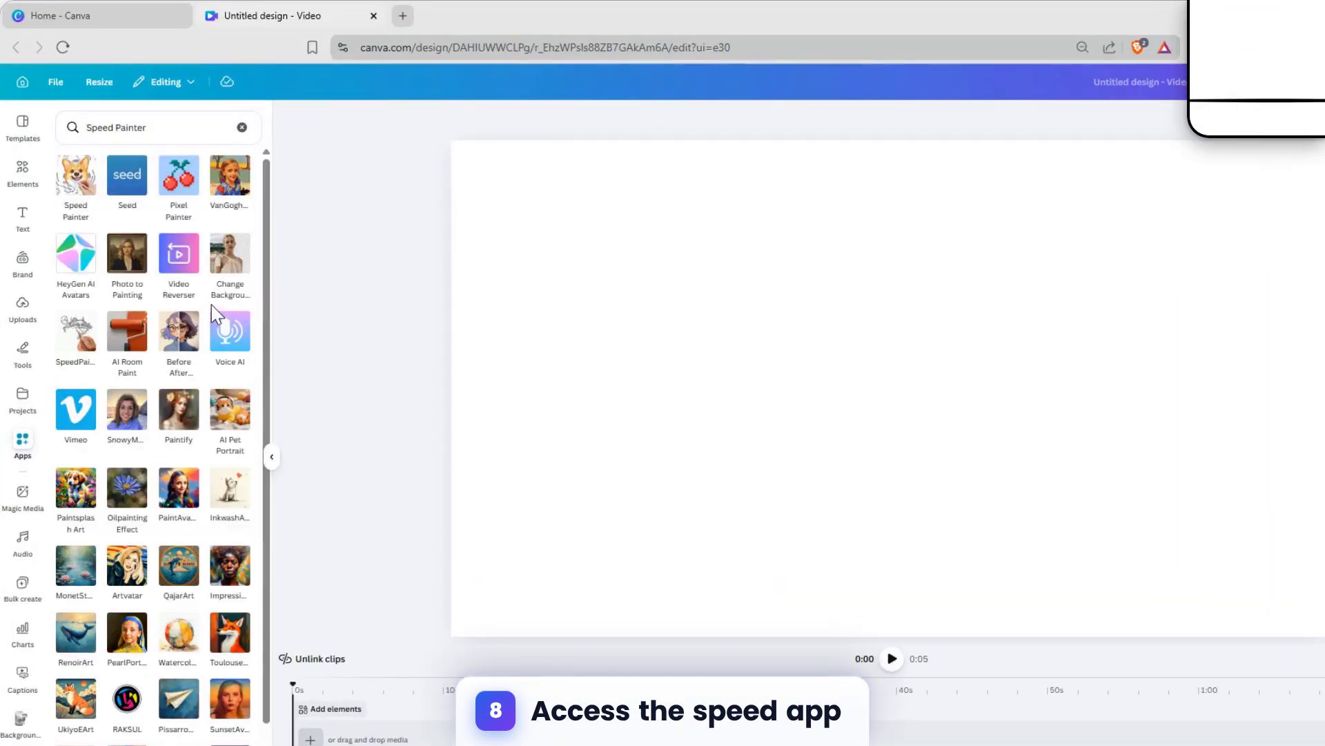
click(76, 190)
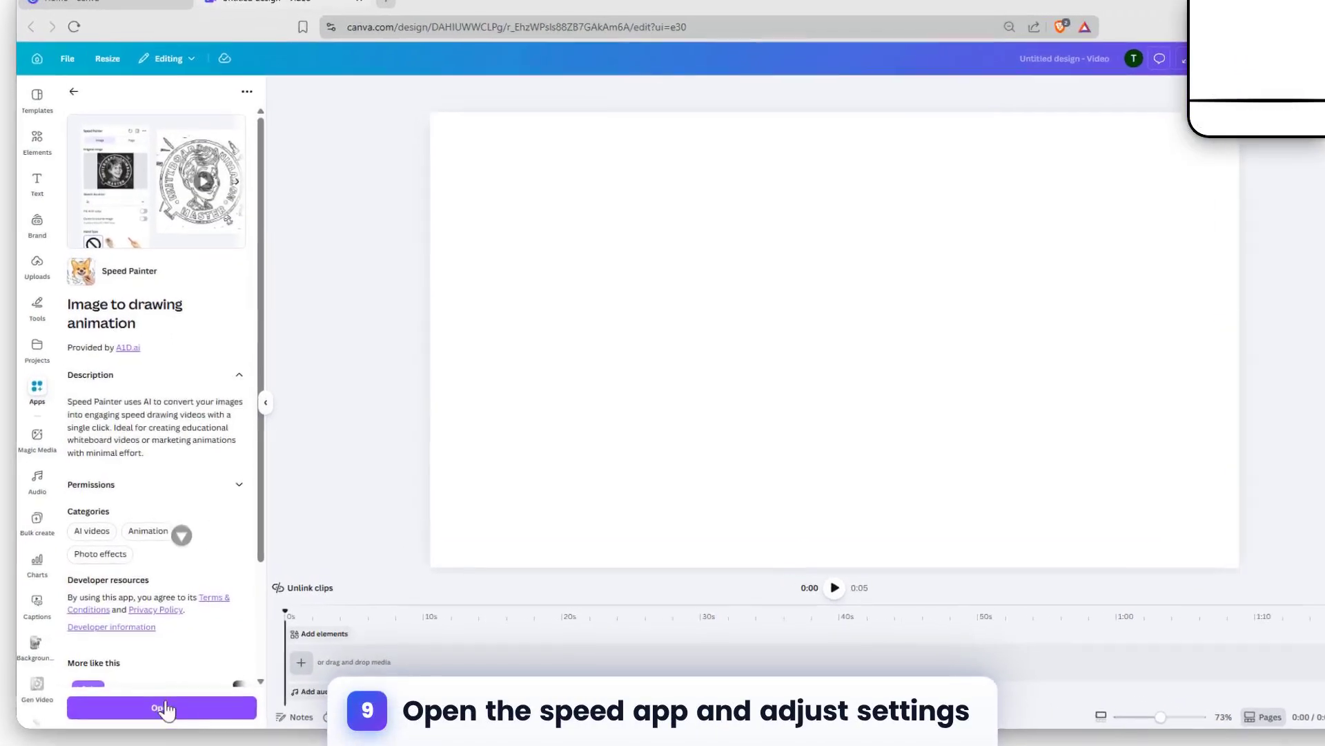
click(169, 692)
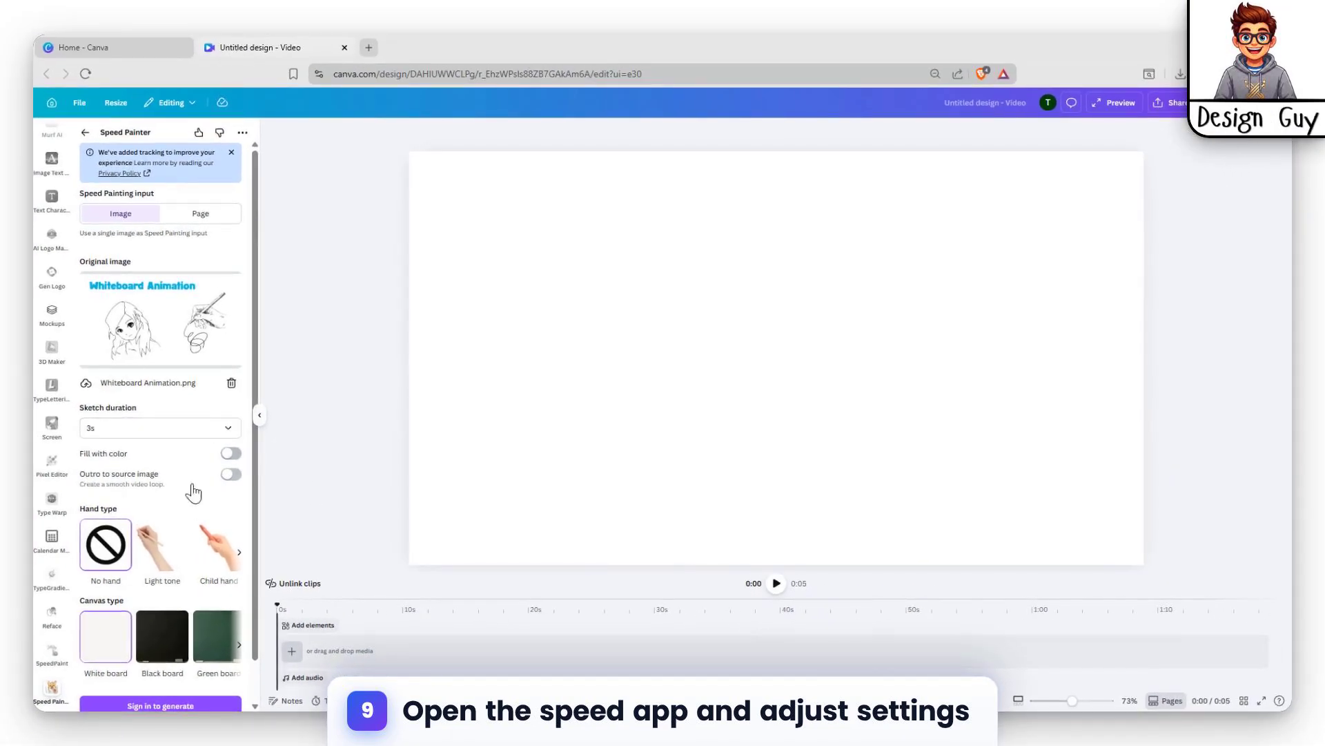
Step: With Whiteboard Animation.png as the input image, set the sketch duration to 5s and browse the hand and canvas types
scroll(190, 523, down, 1)
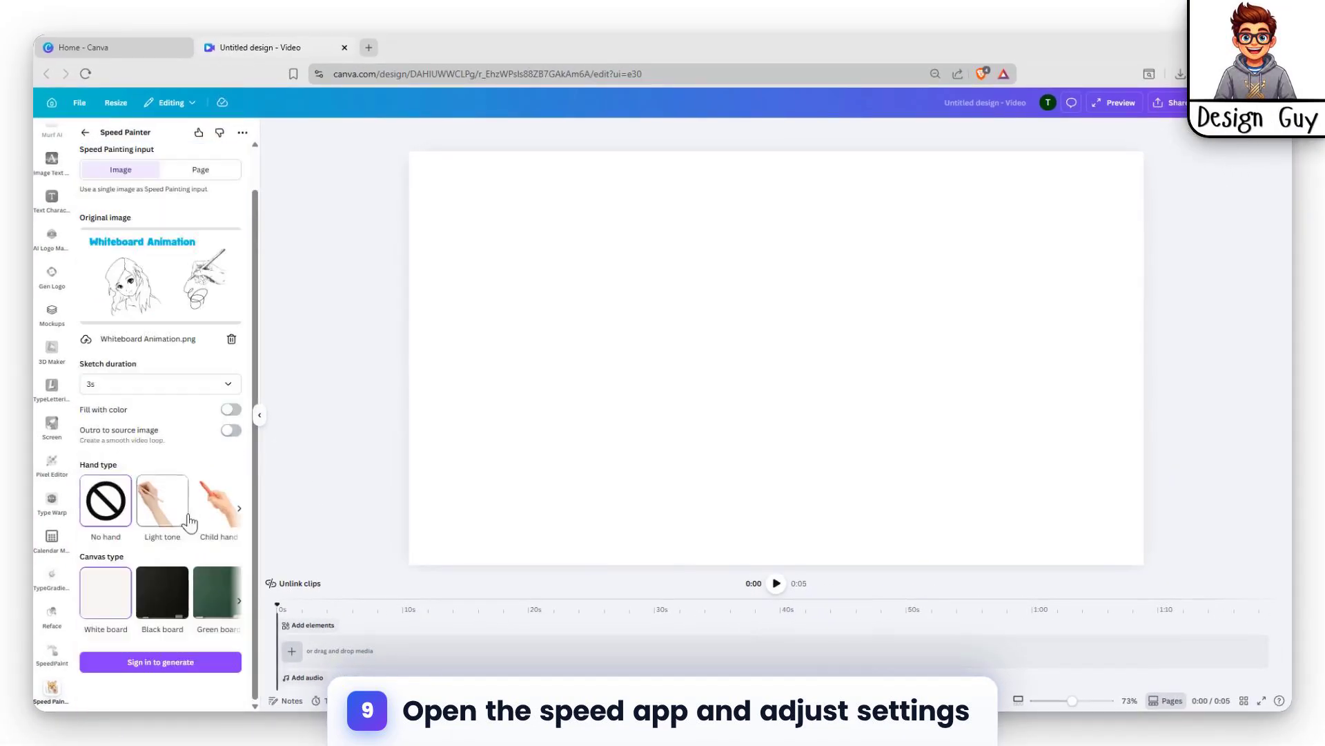
click(210, 385)
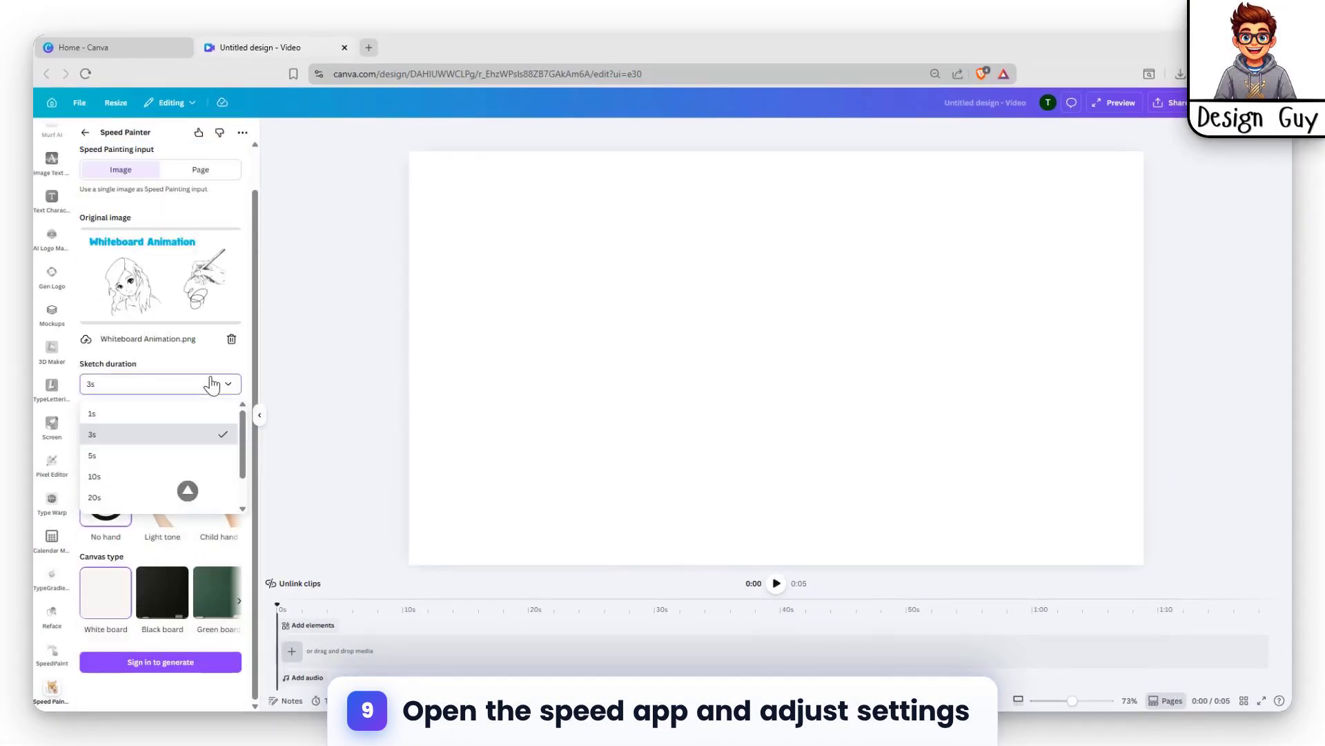
click(124, 458)
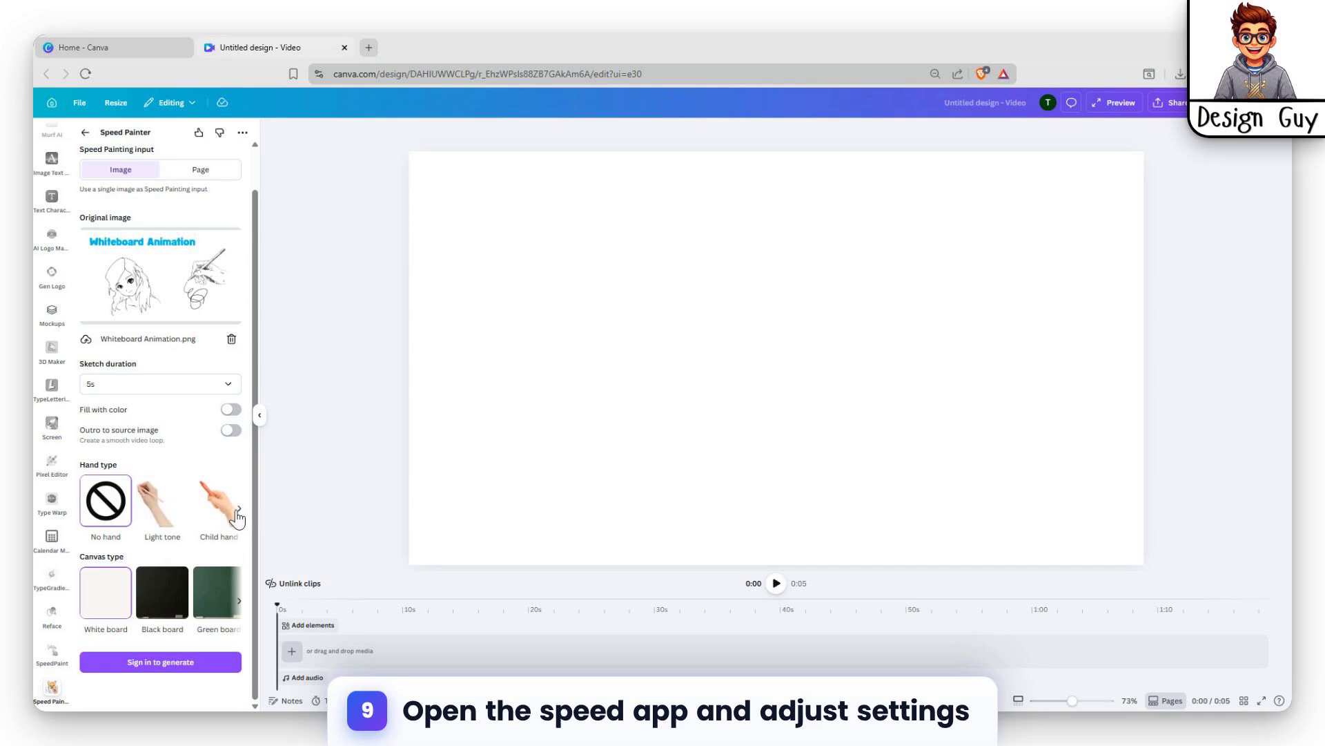
click(239, 512)
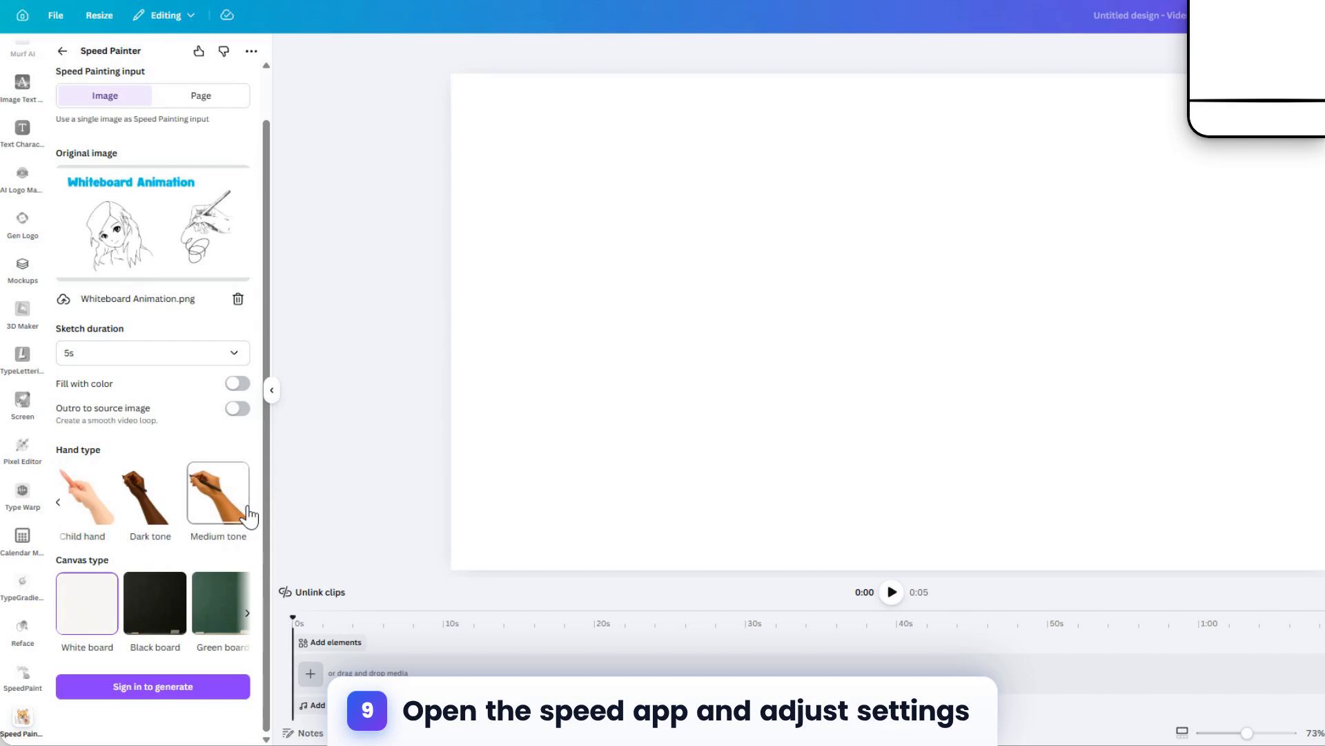
click(59, 504)
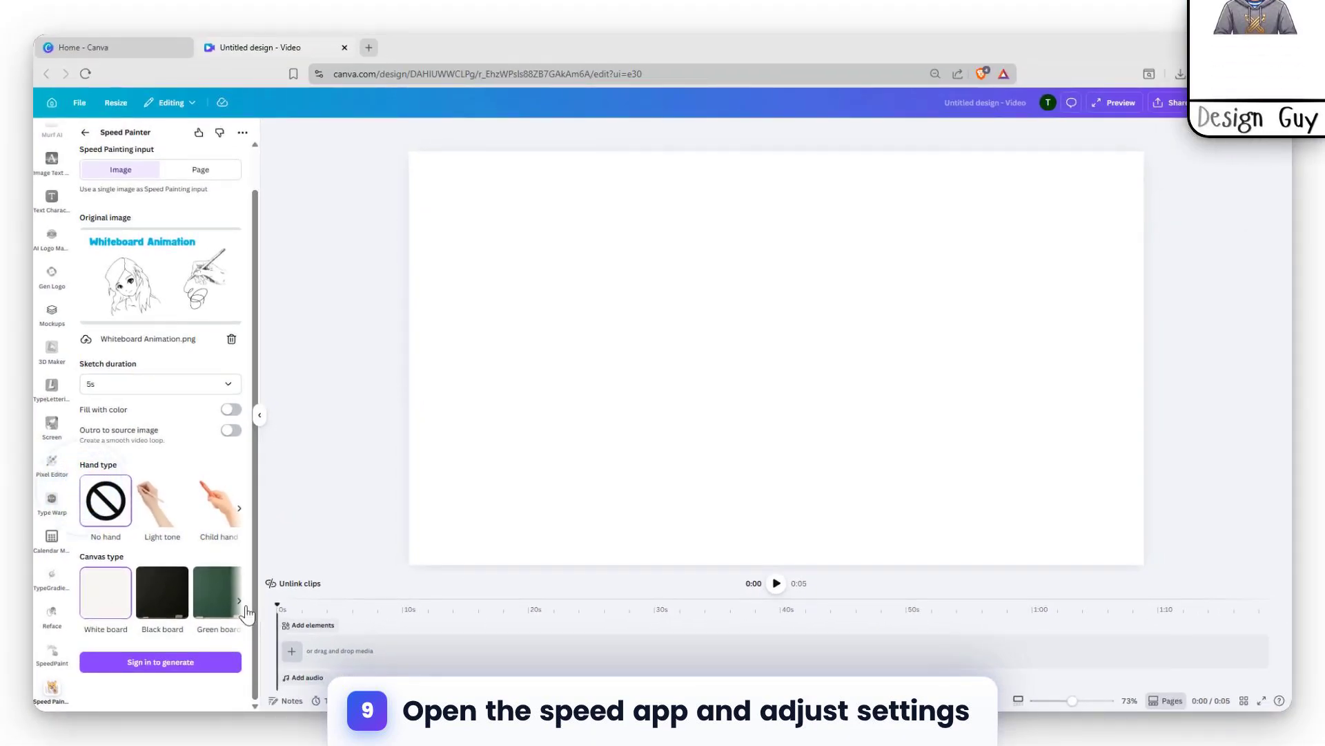
click(242, 603)
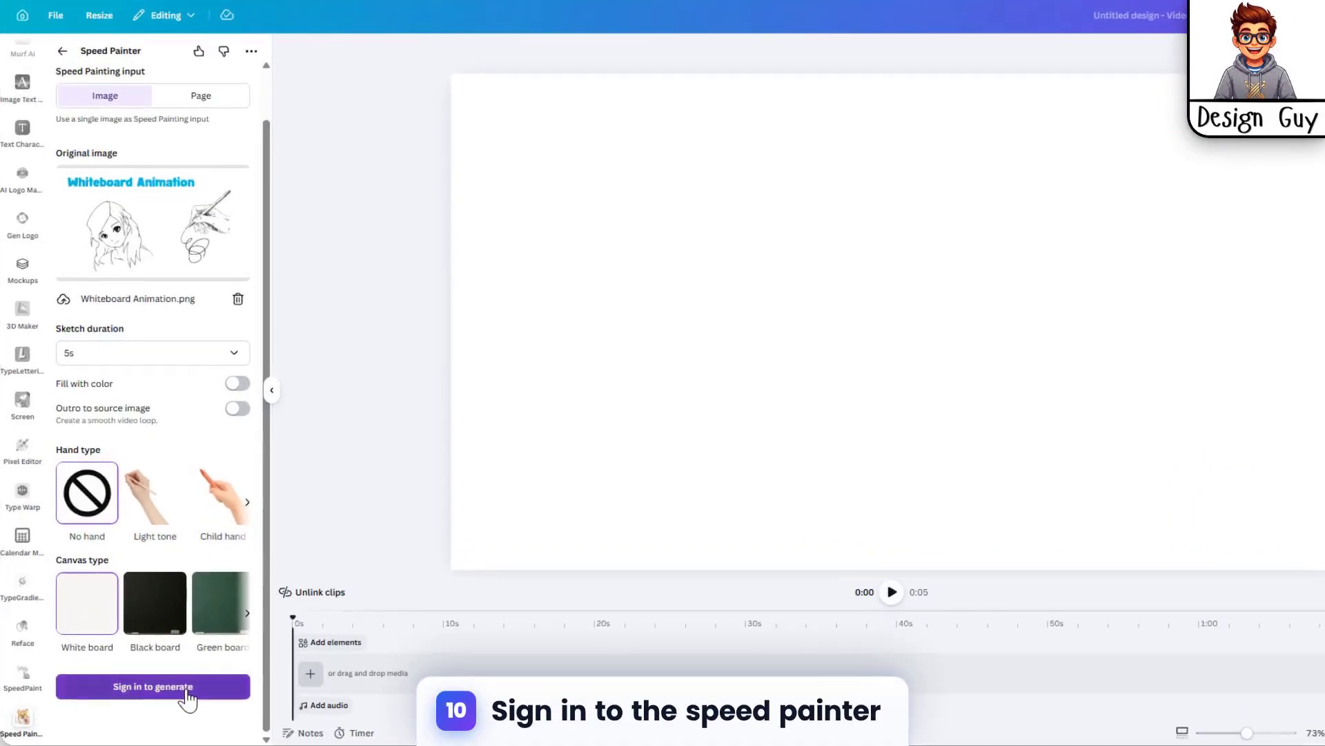
Step: Sign in to generate the speed-drawing video from the whiteboard image and add the result to the design
click(188, 663)
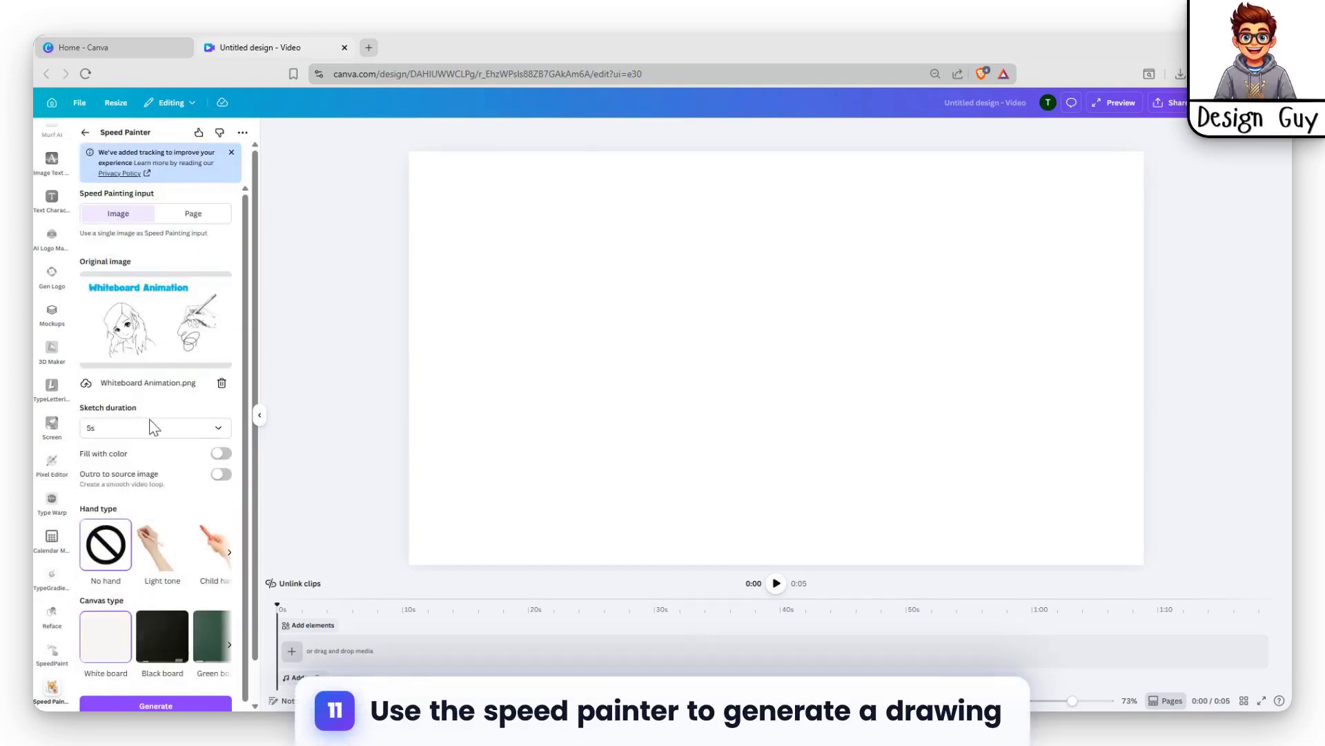
scroll(153, 428, down, 2)
click(181, 614)
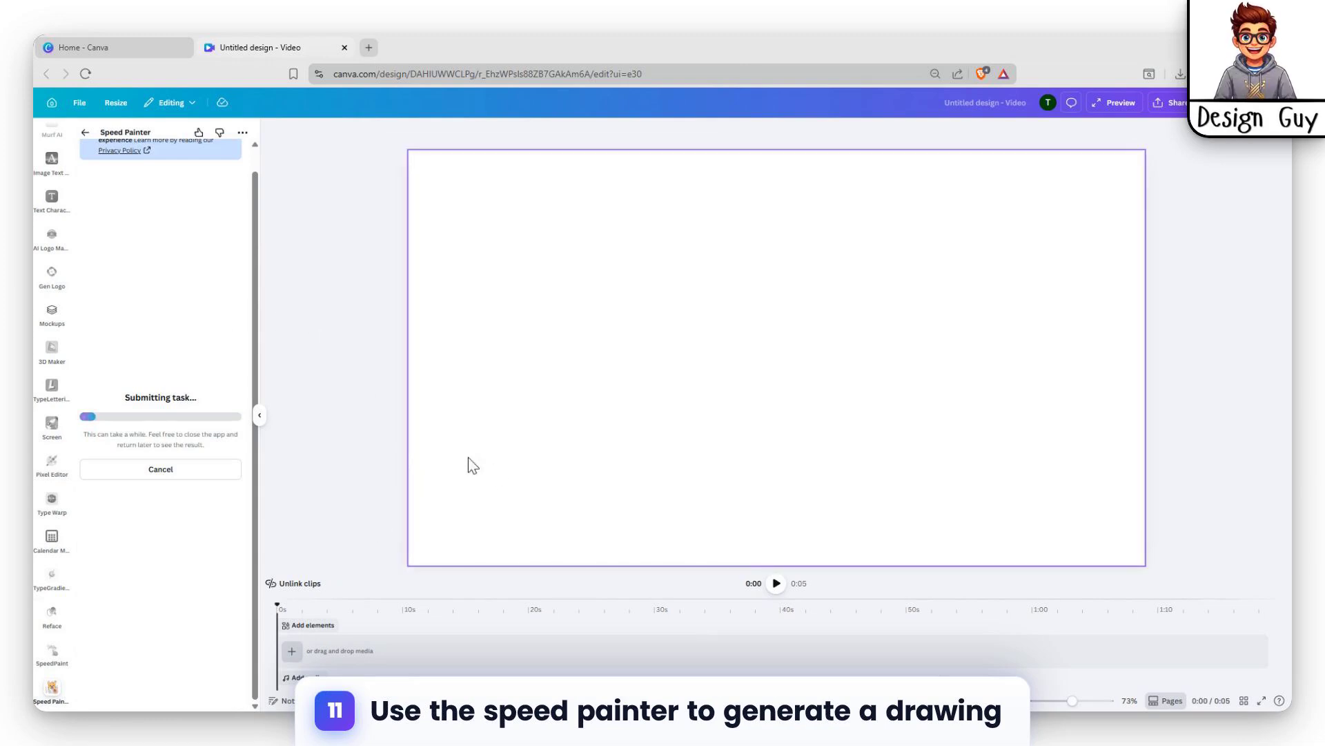
scroll(133, 384, up, 1)
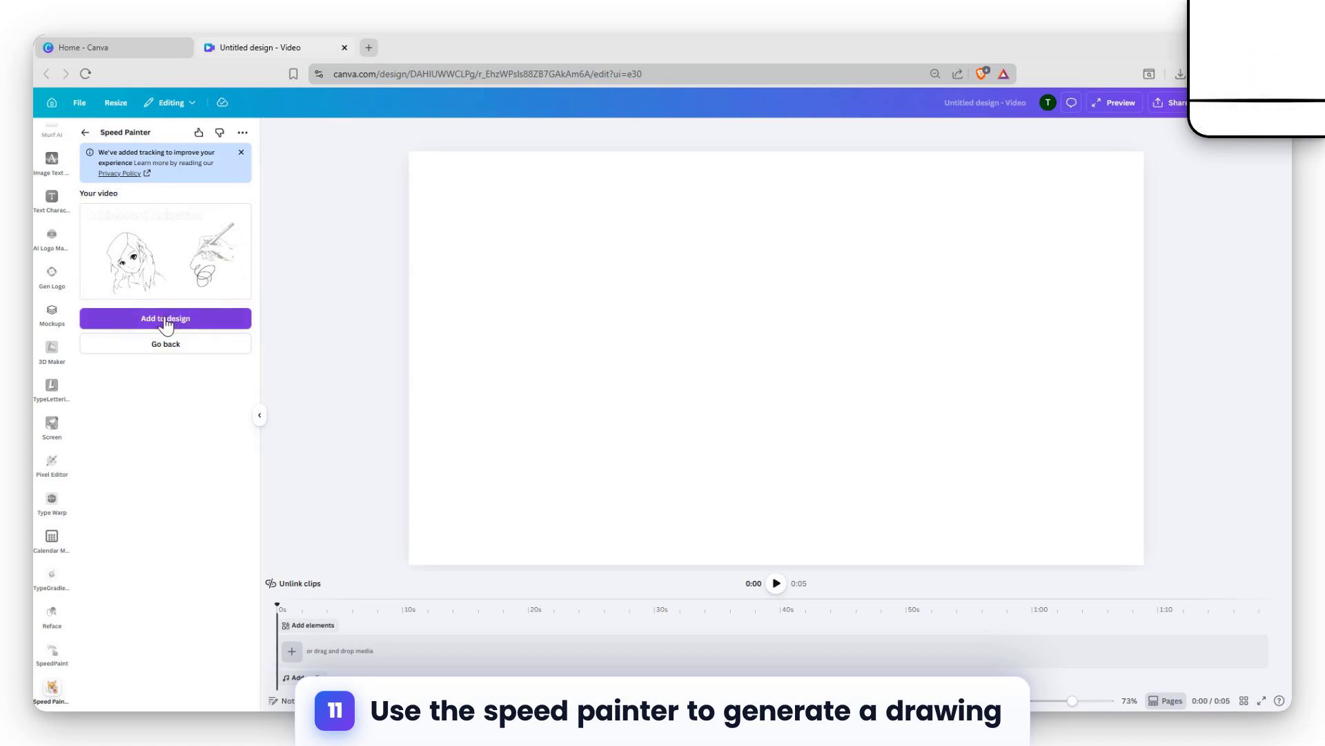
click(166, 319)
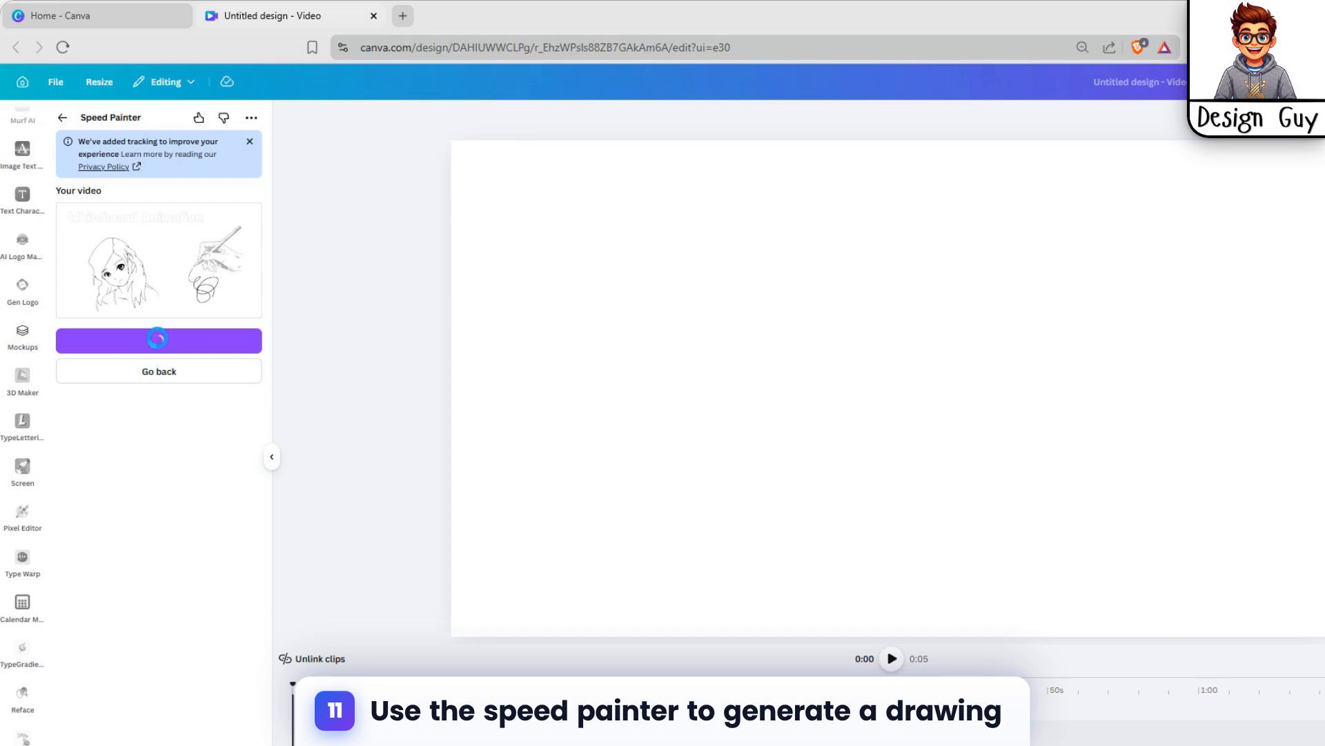